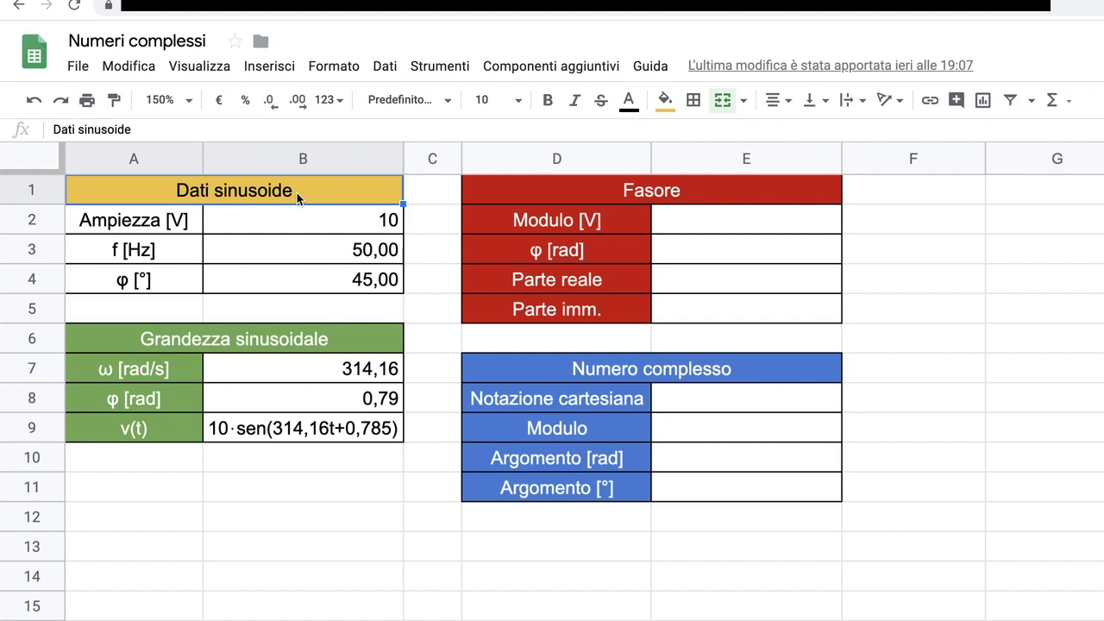
Step: Examine the amplitude, frequency and phase inputs in B2:B4 and the angular frequency formula in B7
{"action": "key", "text": "Right"}
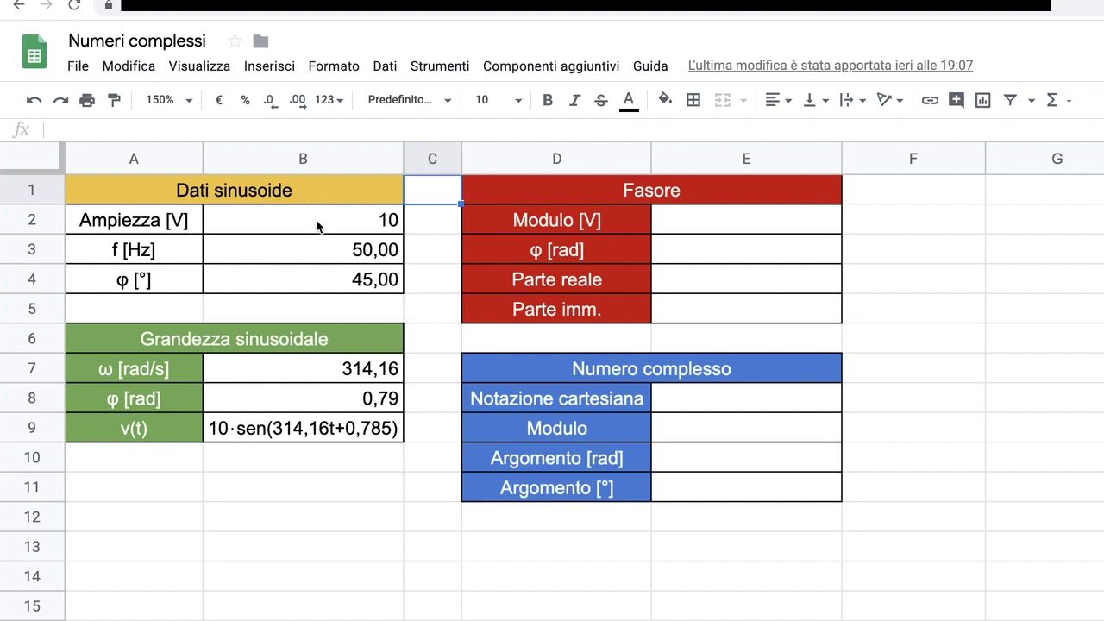
{"action": "left_click", "coordinate": [316, 225]}
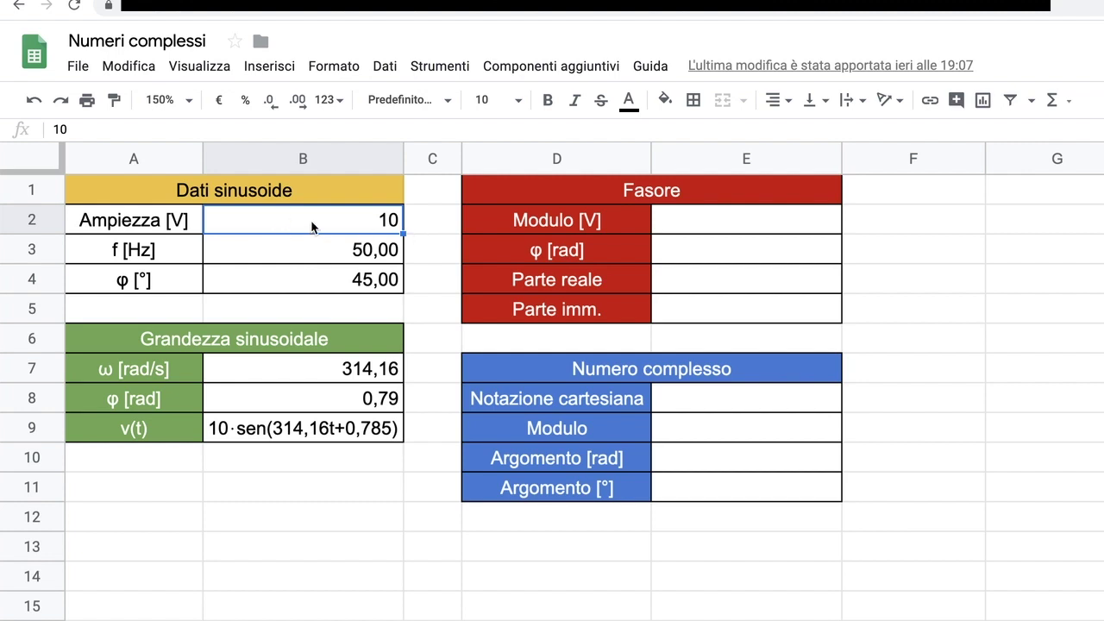
{"action": "left_click", "coordinate": [314, 253]}
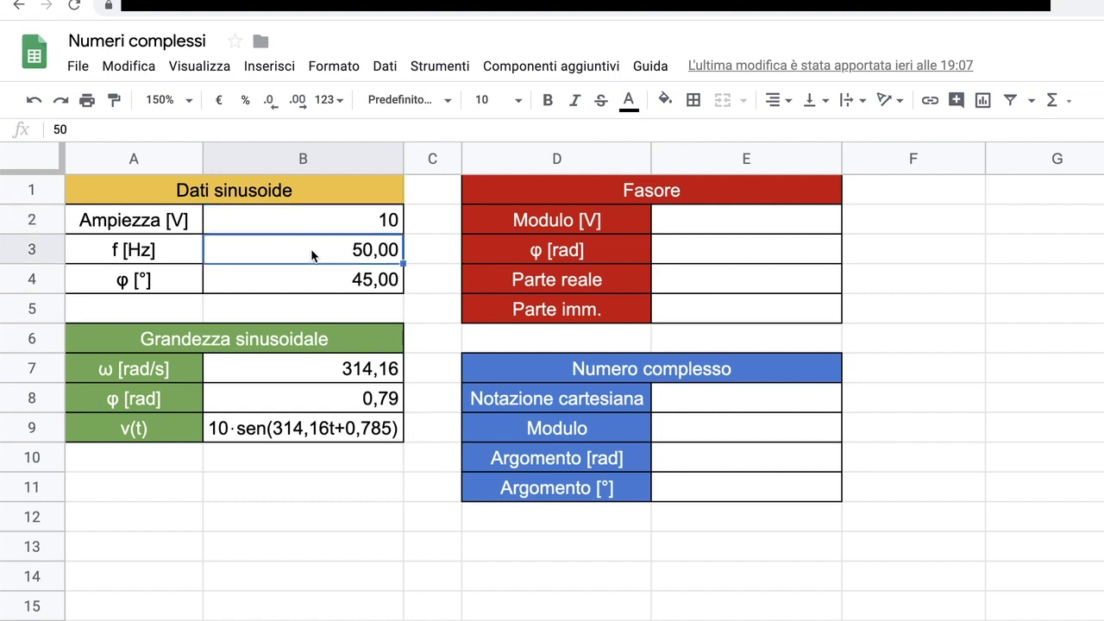
{"action": "left_click", "coordinate": [303, 278]}
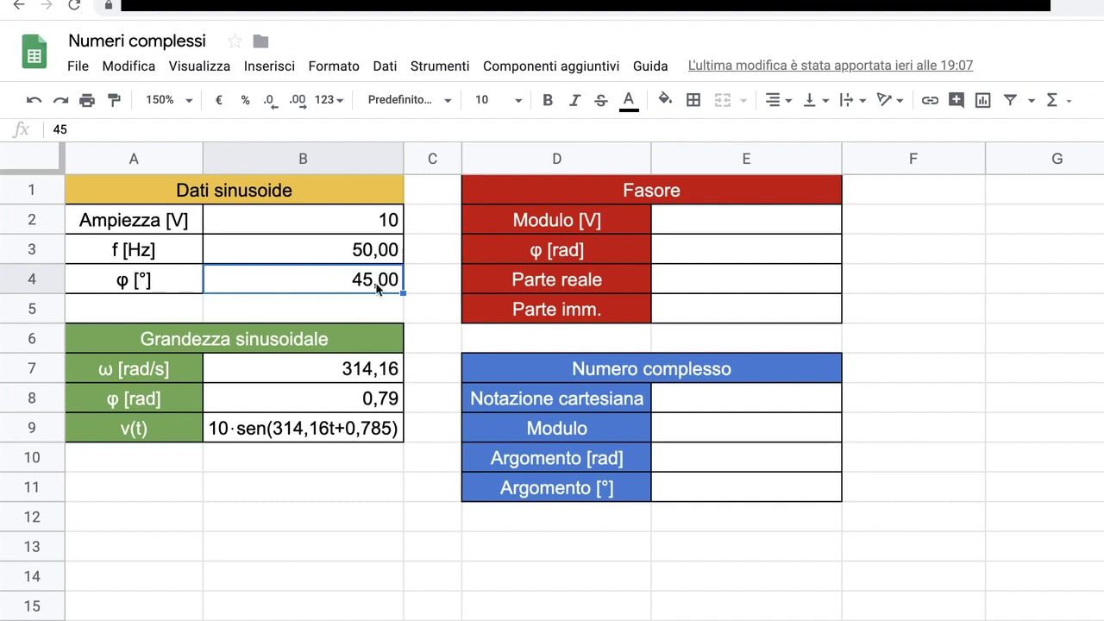
{"action": "left_click", "coordinate": [259, 377]}
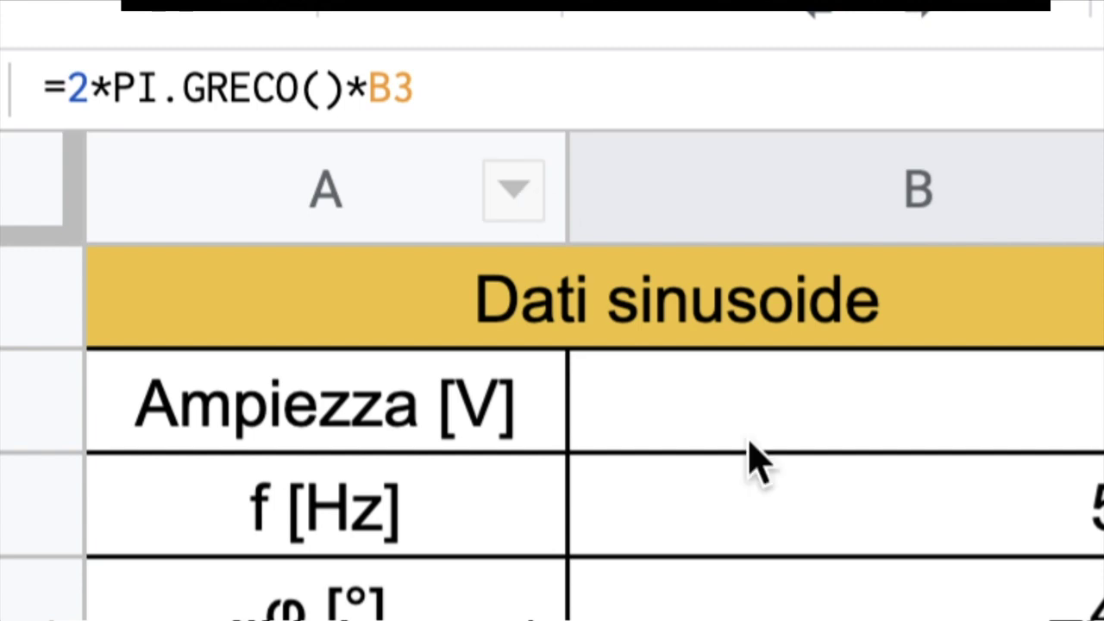
{"action": "left_click", "coordinate": [845, 506]}
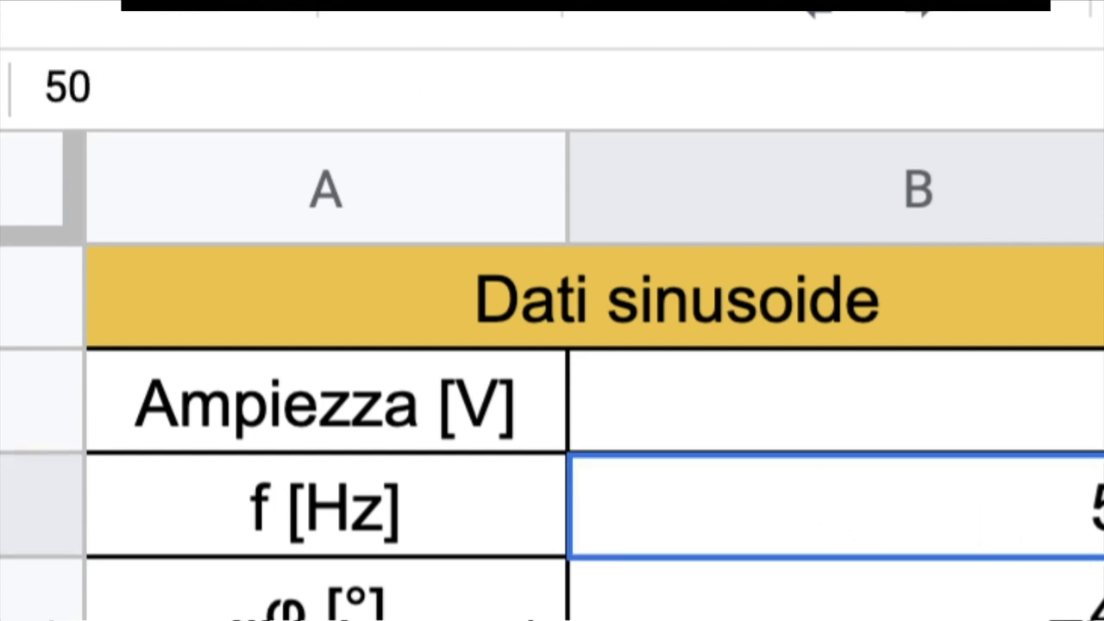
{"action": "key", "text": "Down"}
{"action": "key", "text": "Down"}
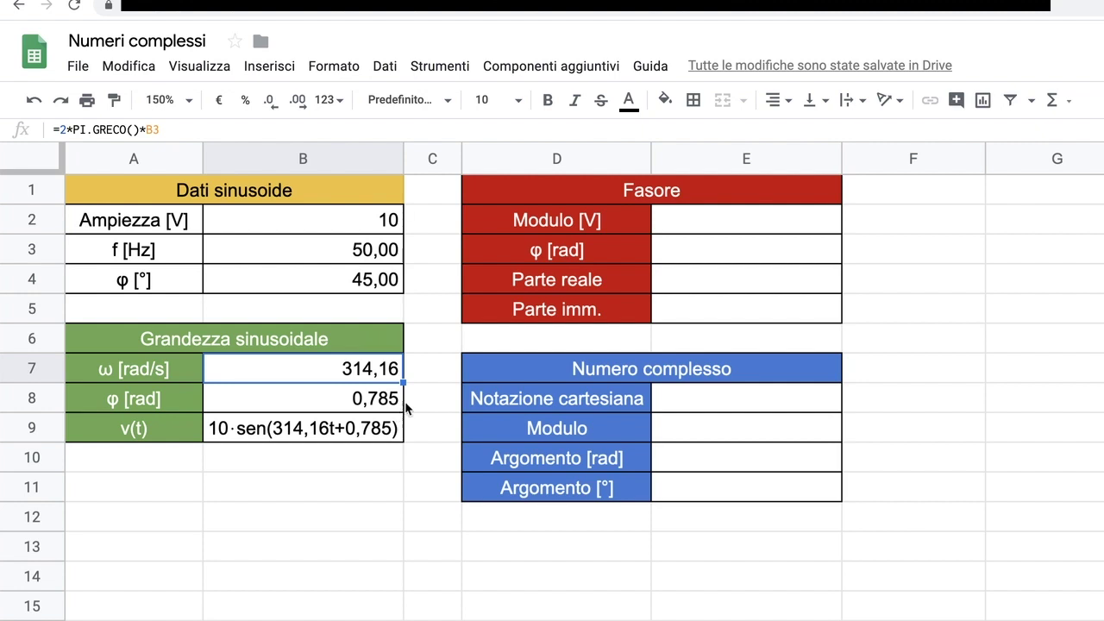
Step: Try extra decimal places on φ [rad] in B8, return it to three decimals, and inspect the v(t) formula in B9
{"action": "left_click", "coordinate": [379, 401]}
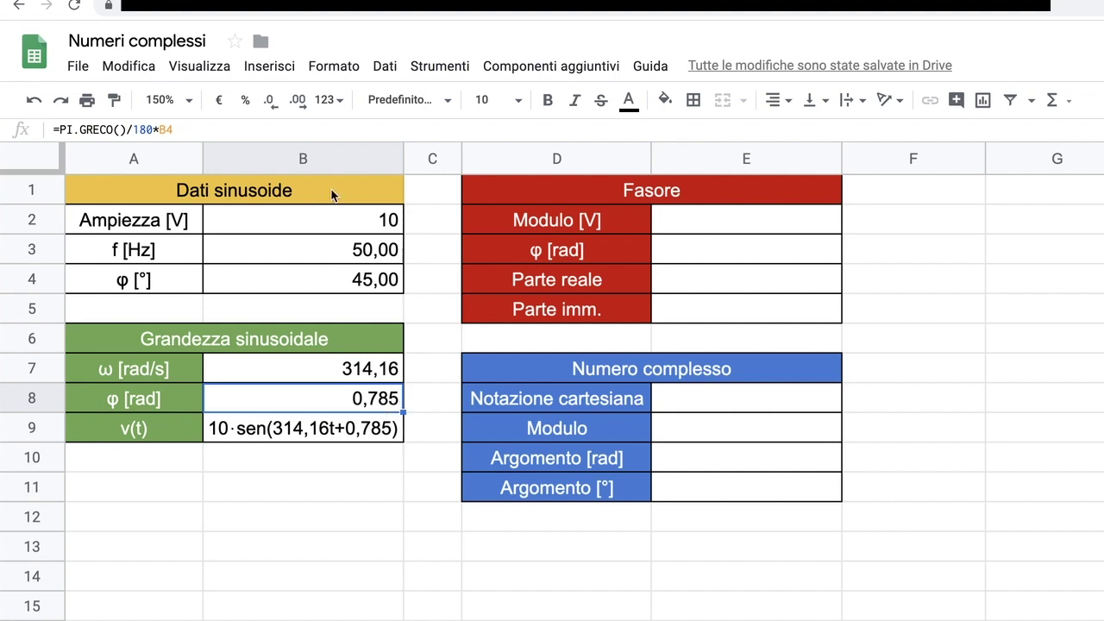
{"action": "left_click", "coordinate": [298, 102]}
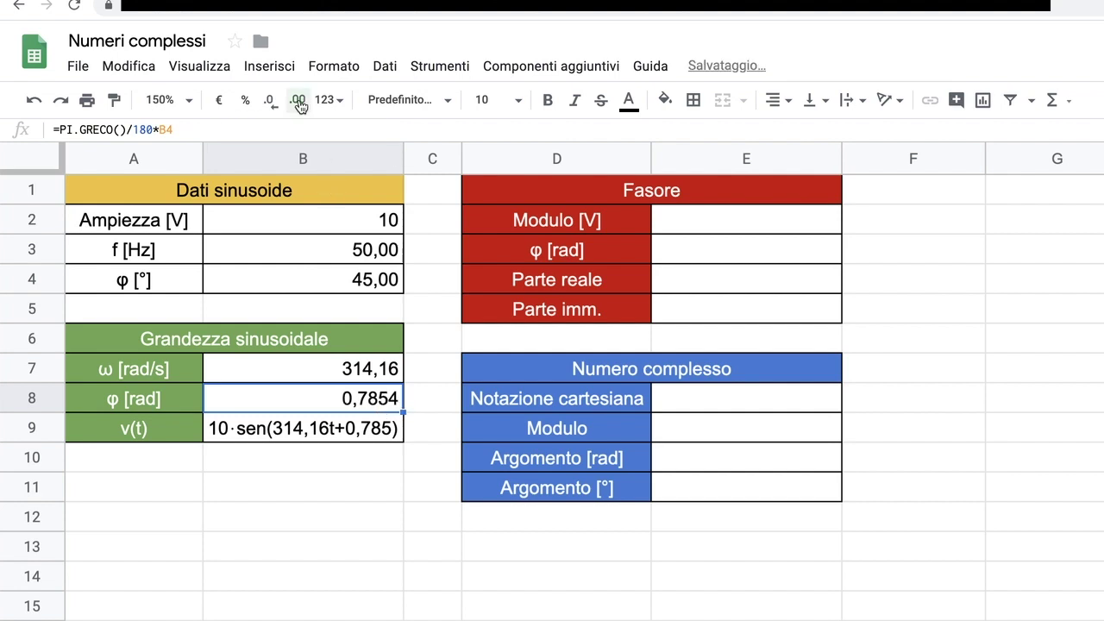
{"action": "left_click", "coordinate": [298, 102]}
{"action": "left_click", "coordinate": [271, 103]}
{"action": "left_click", "coordinate": [270, 103]}
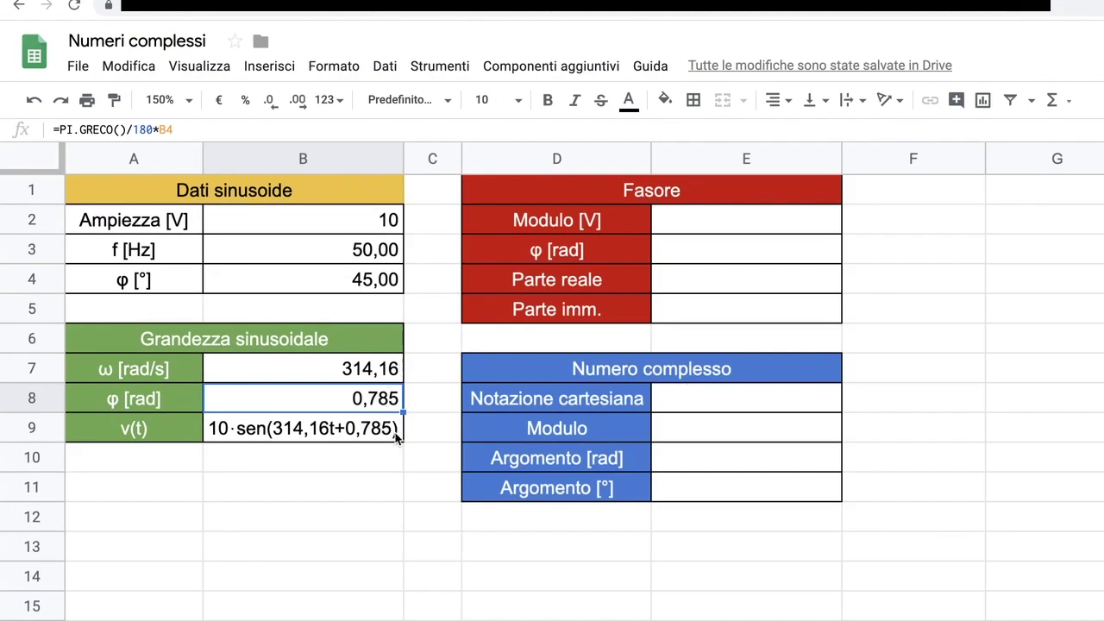
{"action": "left_click", "coordinate": [292, 436]}
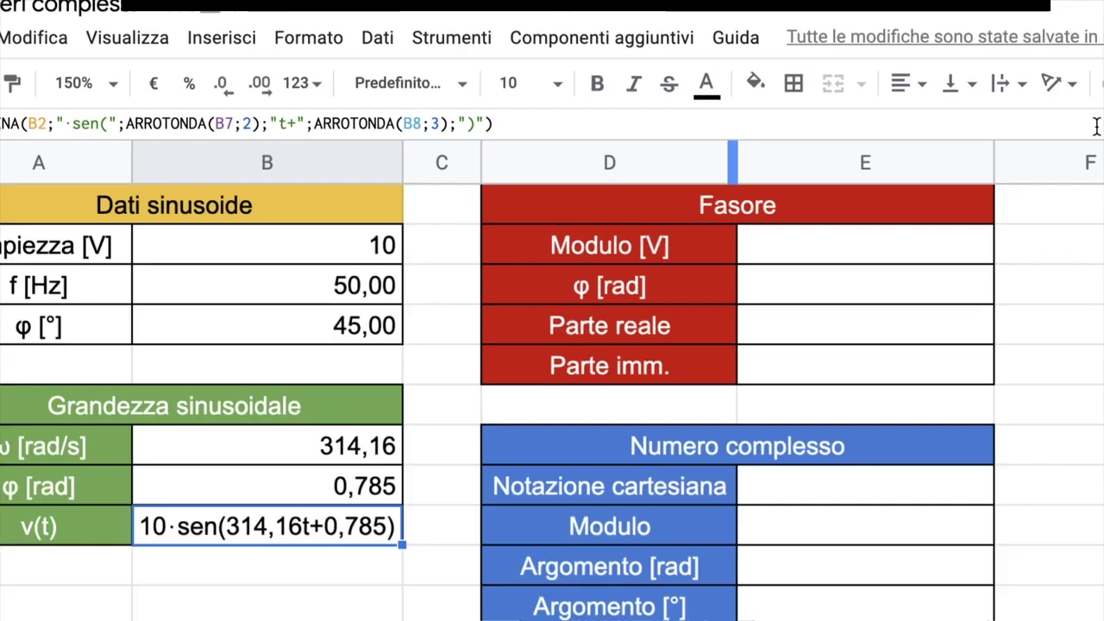
Step: Calculate the phasor's Modulo [V] in E2 with the formula =B2/RADQ(2)
{"action": "left_click", "coordinate": [735, 224]}
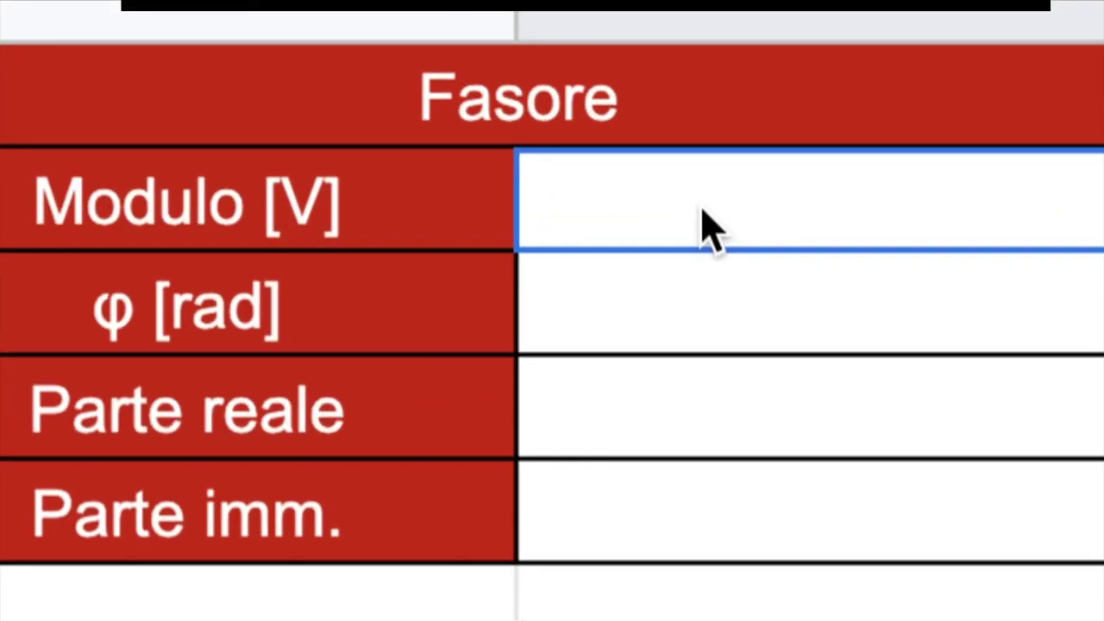
{"action": "type", "text": "="}
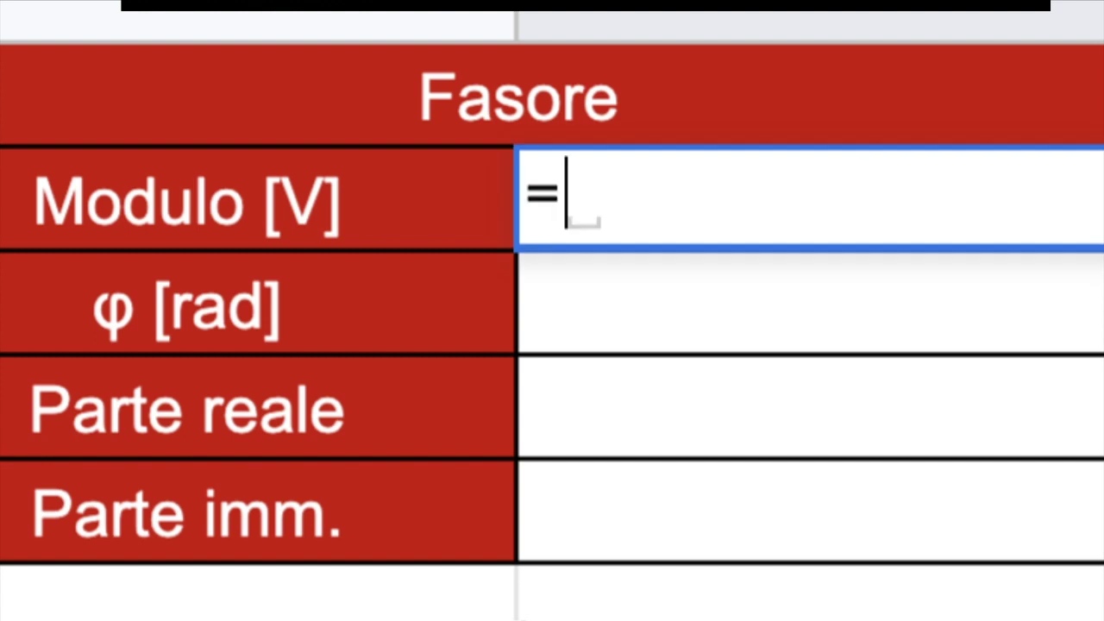
{"action": "type", "text": "B2"}
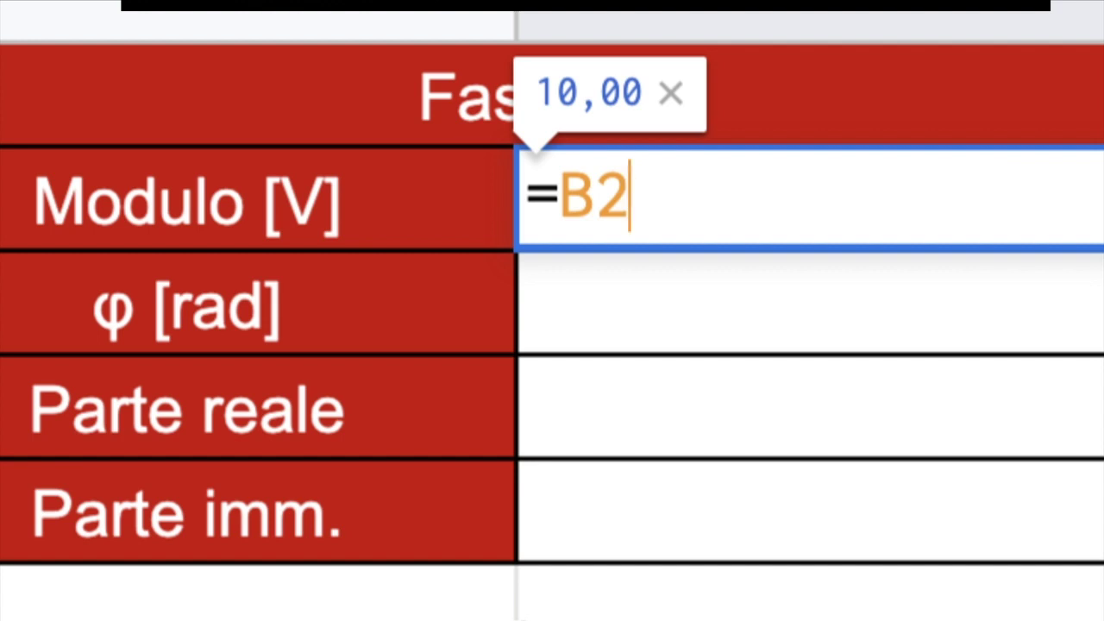
{"action": "type", "text": "/"}
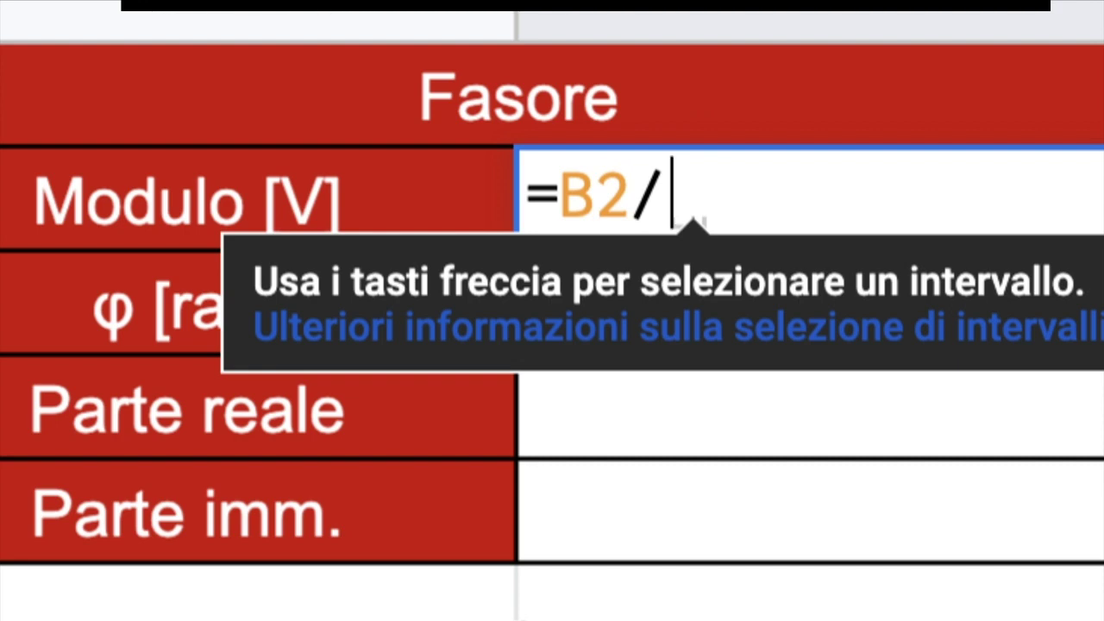
{"action": "type", "text": "ra"}
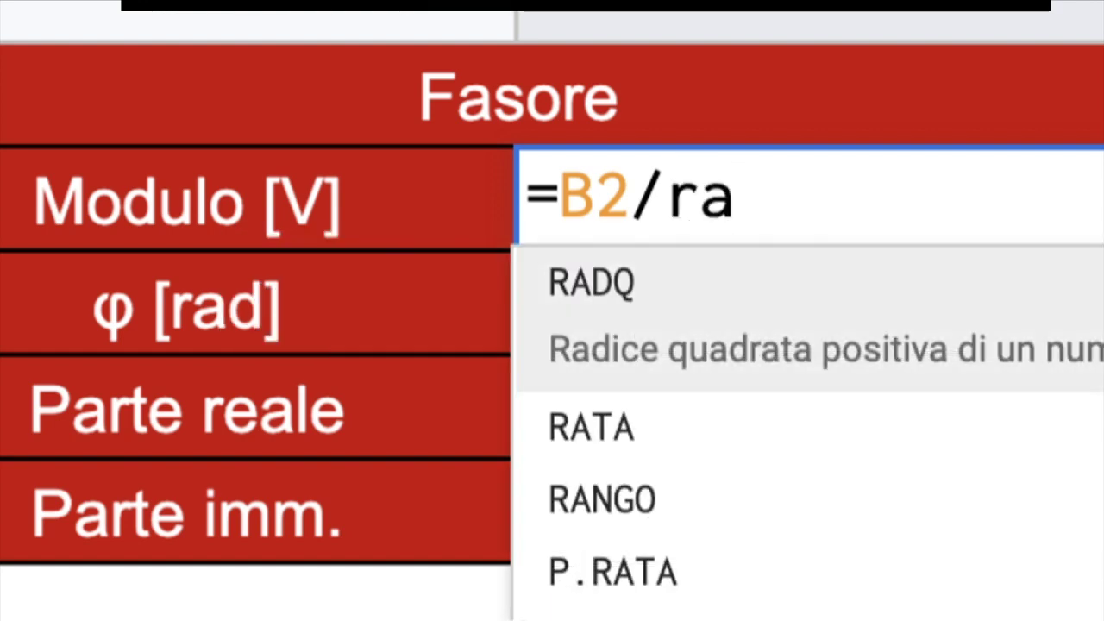
{"action": "type", "text": "dq"}
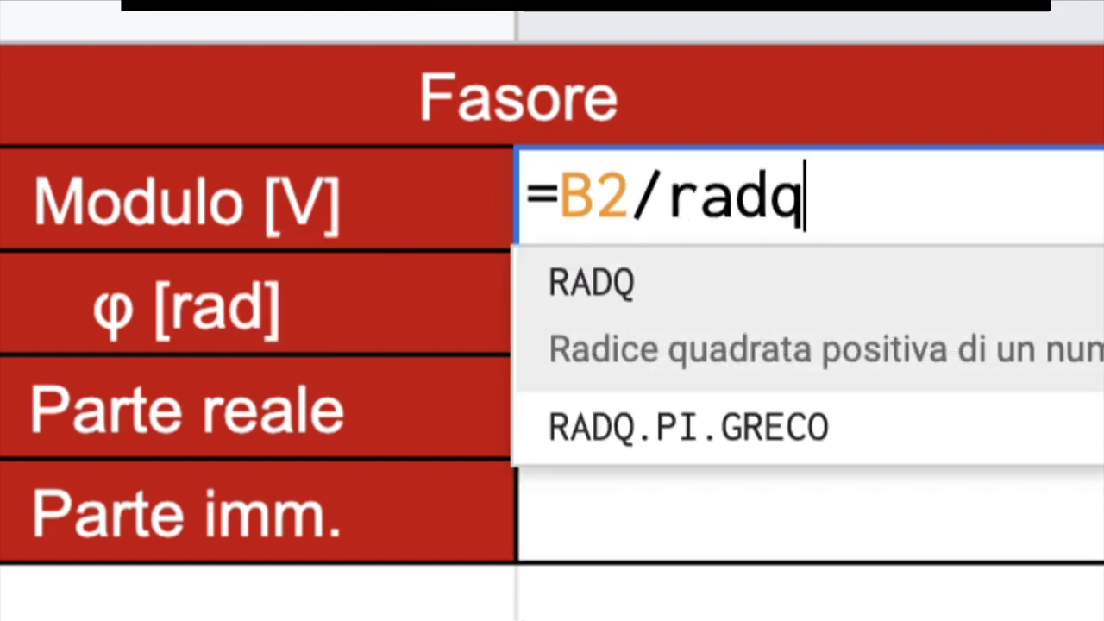
{"action": "left_click", "coordinate": [623, 319]}
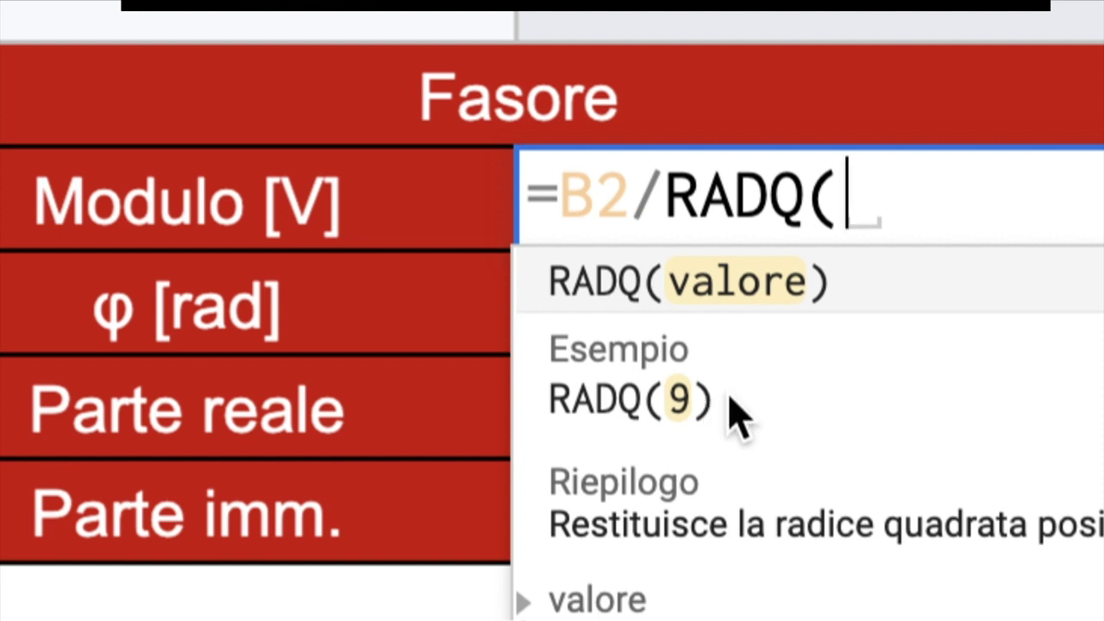
{"action": "type", "text": "2"}
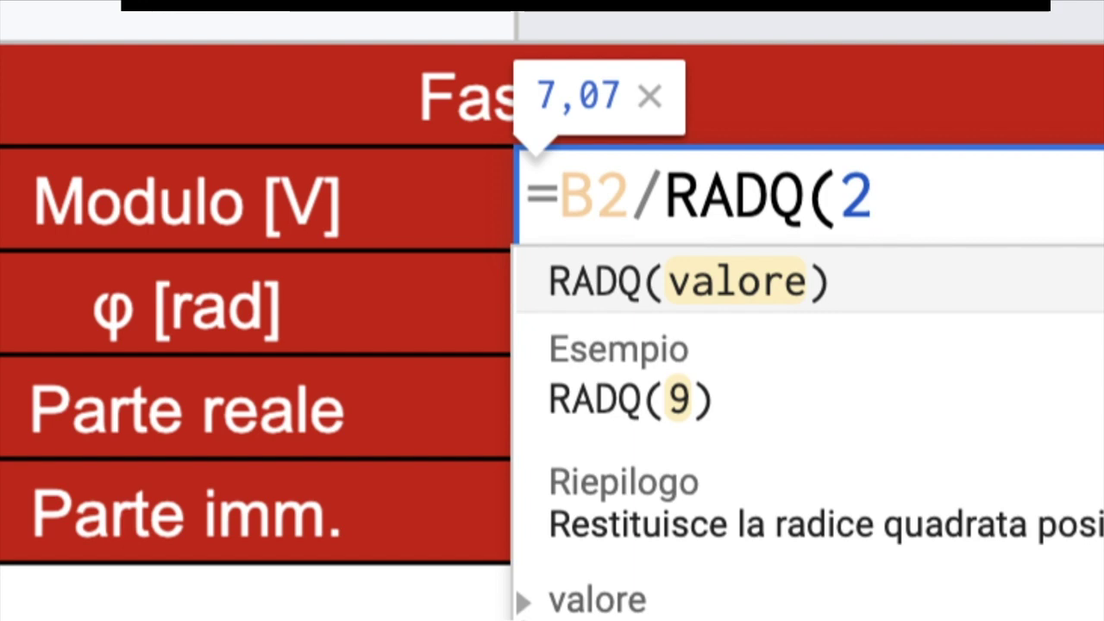
{"action": "type", "text": ")"}
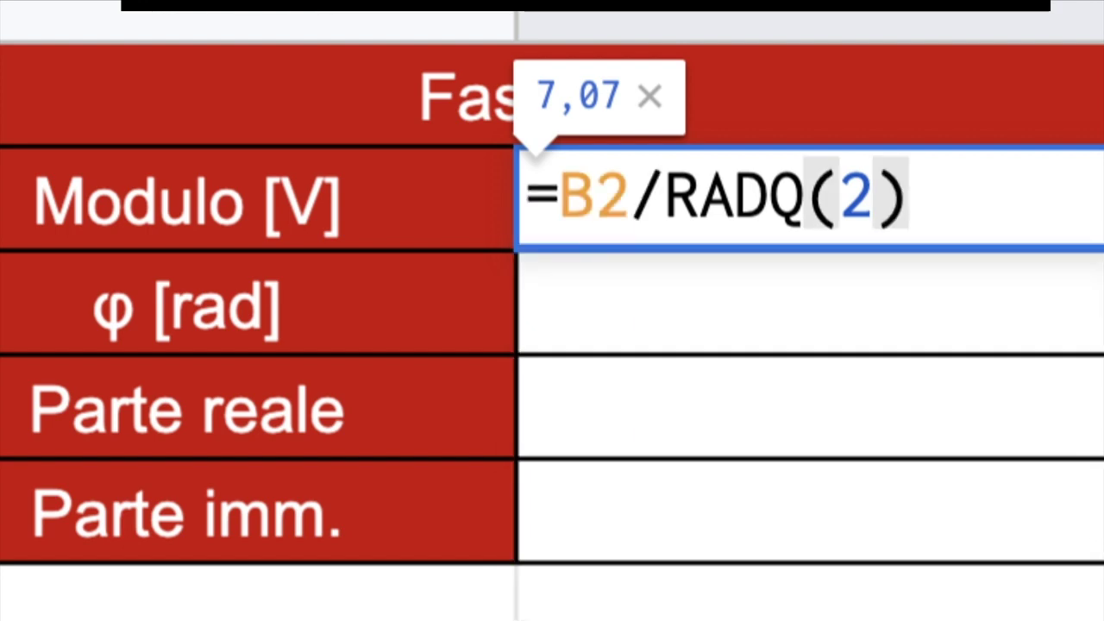
{"action": "key", "text": "Return"}
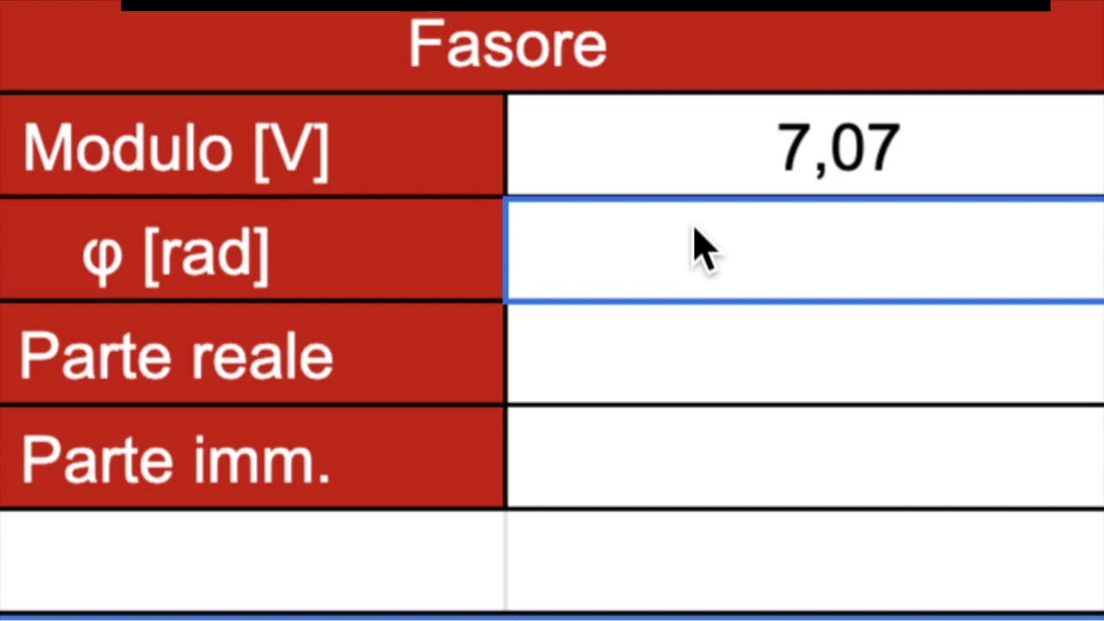
Step: Calculate the phasor's φ [rad] in E3 by converting the phase in degrees with =b4*PI.GRECO()/180
{"action": "type", "text": "="}
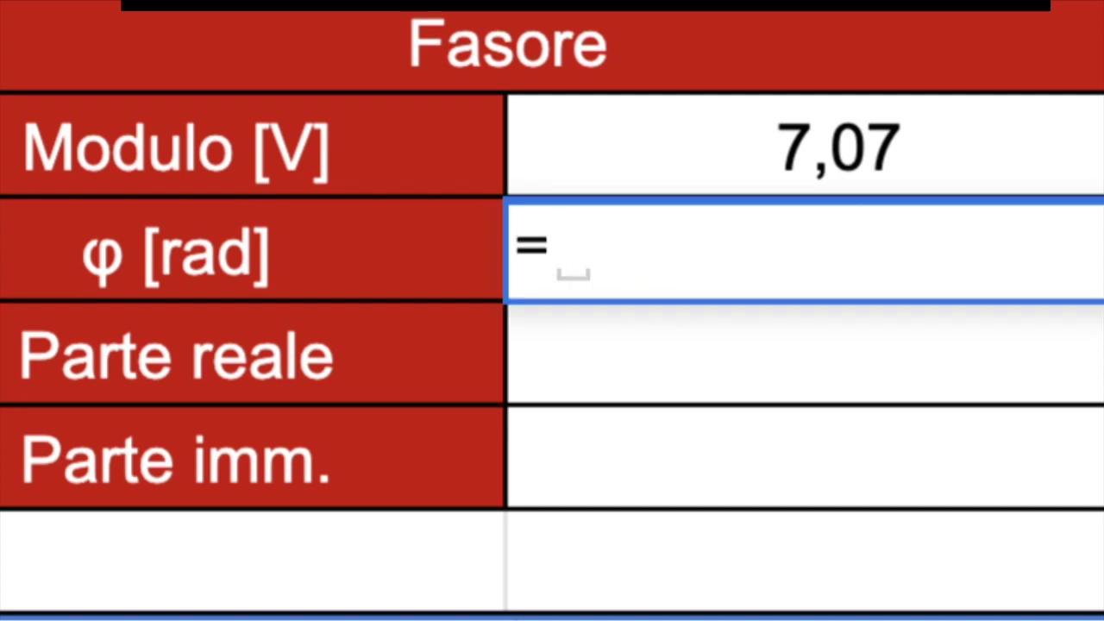
{"action": "type", "text": "b4"}
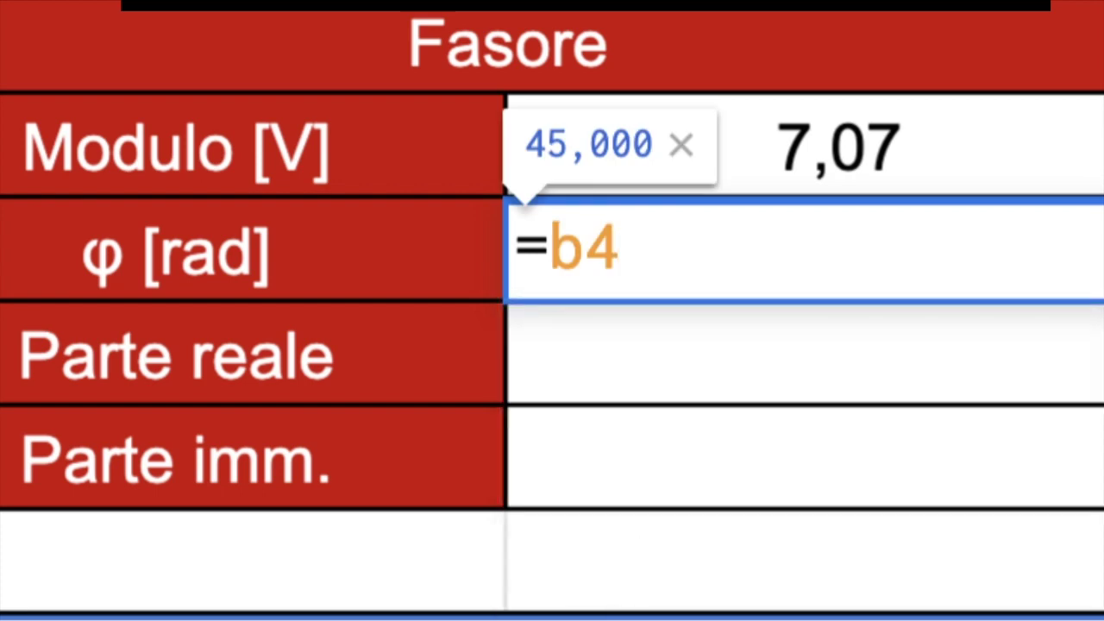
{"action": "type", "text": "*pi"}
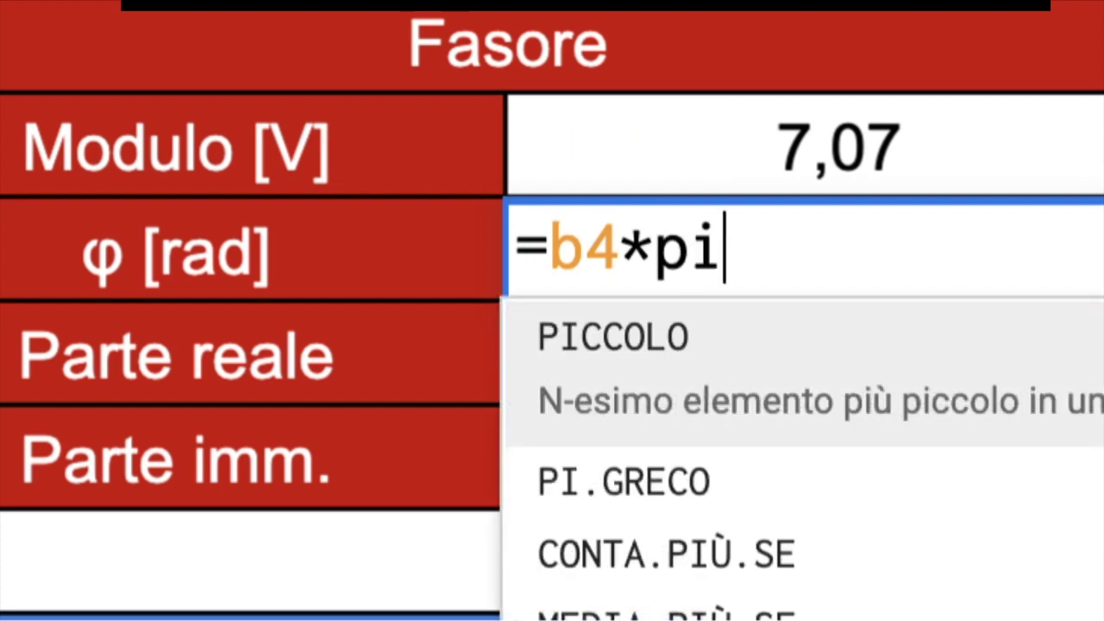
{"action": "type", "text": "."}
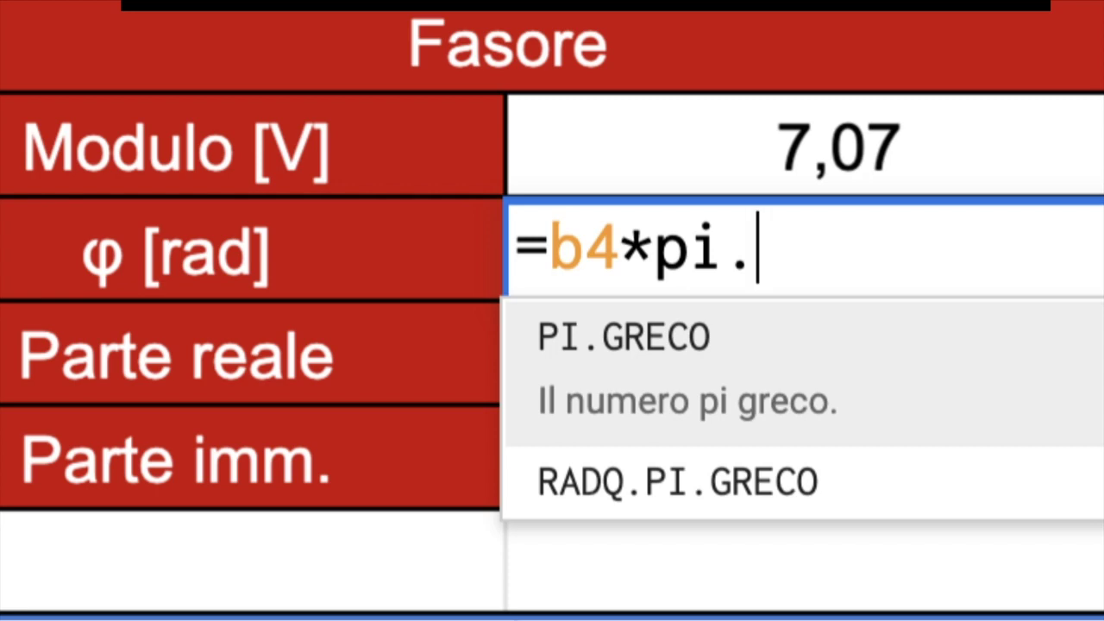
{"action": "key", "text": "Tab"}
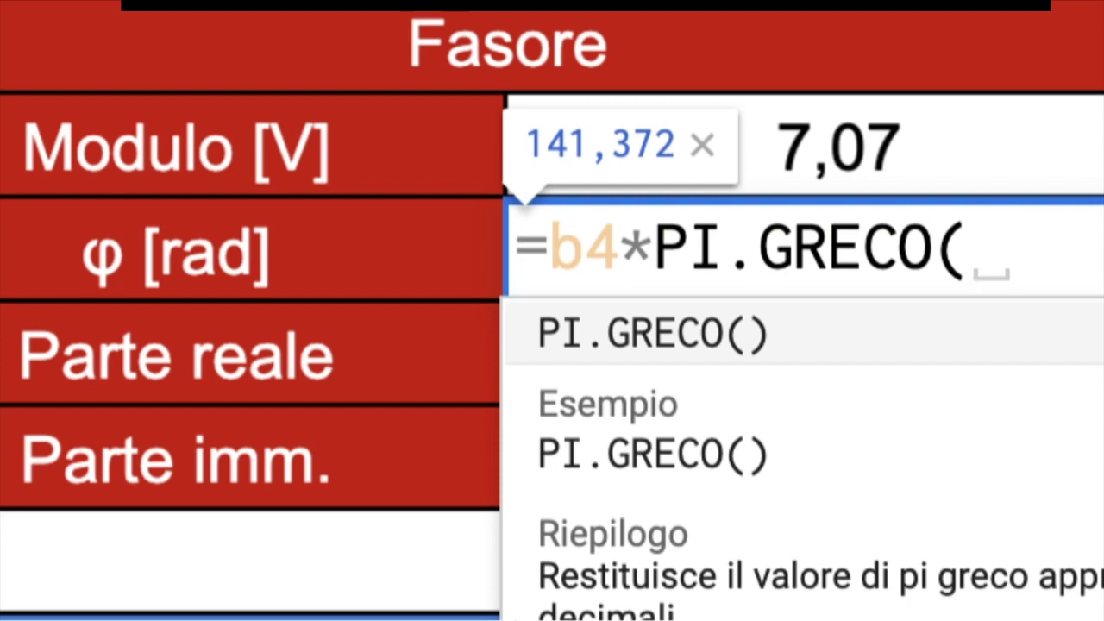
{"action": "type", "text": ")"}
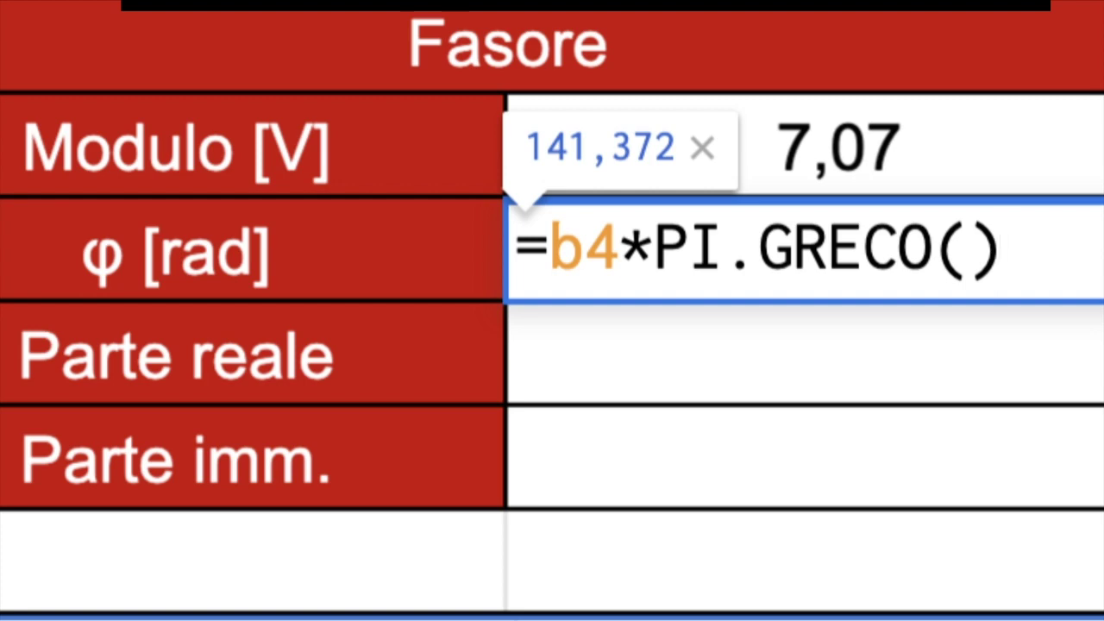
{"action": "type", "text": "/180"}
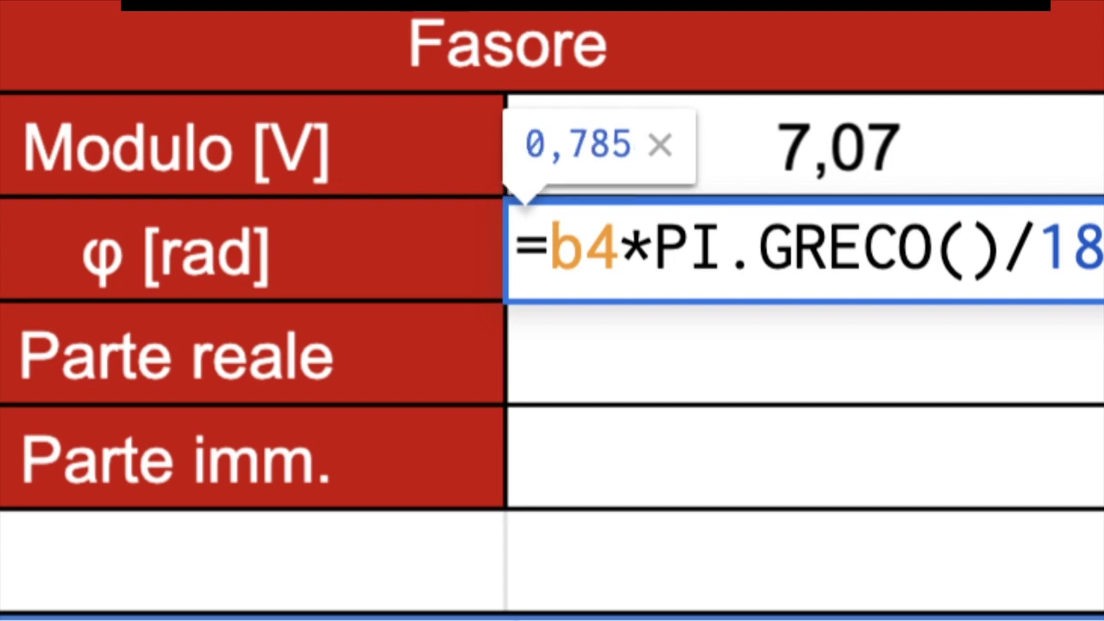
{"action": "key", "text": "Return"}
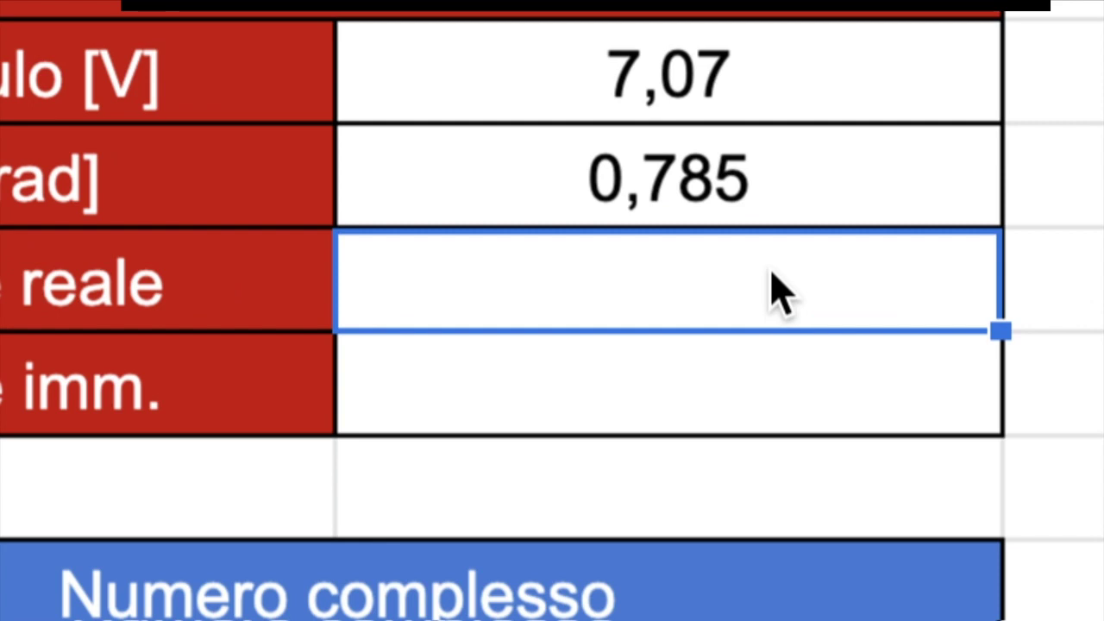
Step: Calculate the phasor's Parte reale in E4 with the formula =E2*COS(E3)
{"action": "type", "text": "="}
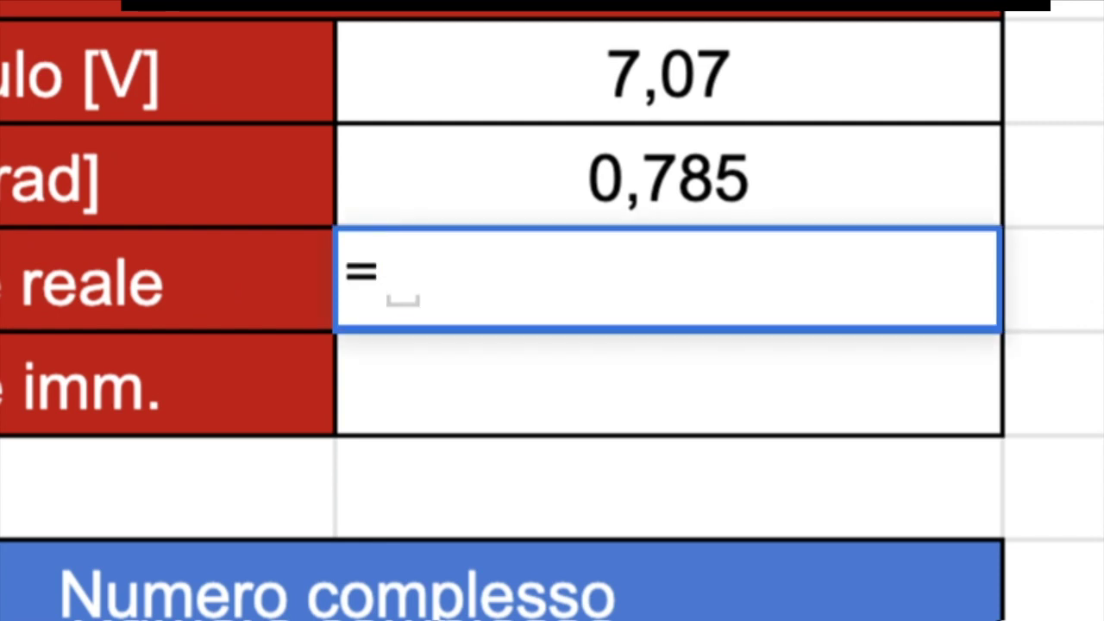
{"action": "left_click", "coordinate": [706, 82]}
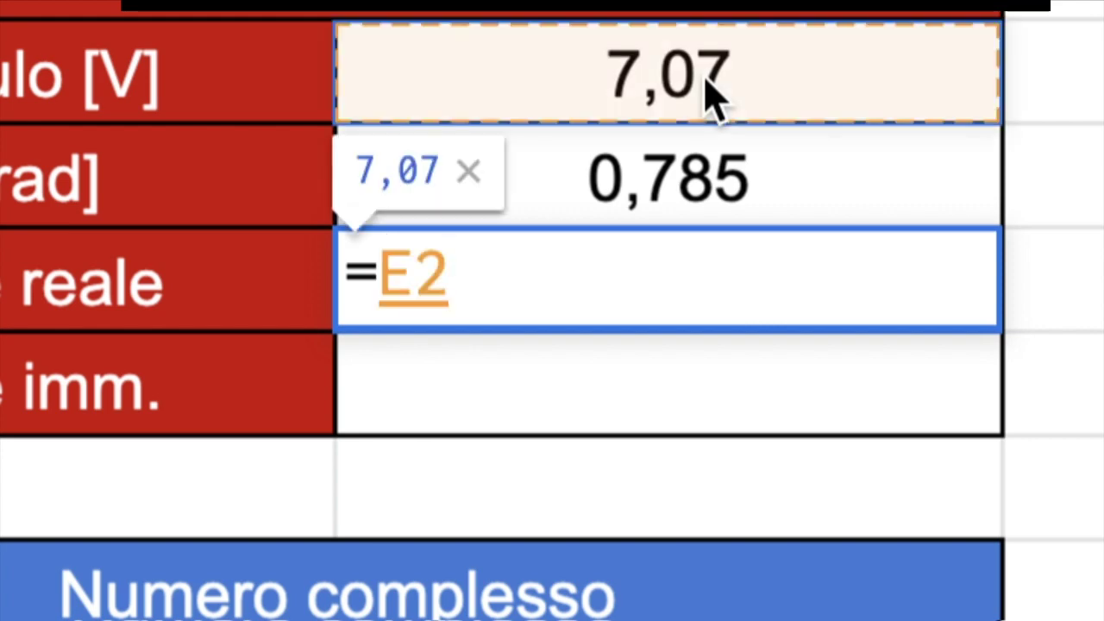
{"action": "type", "text": "*cos"}
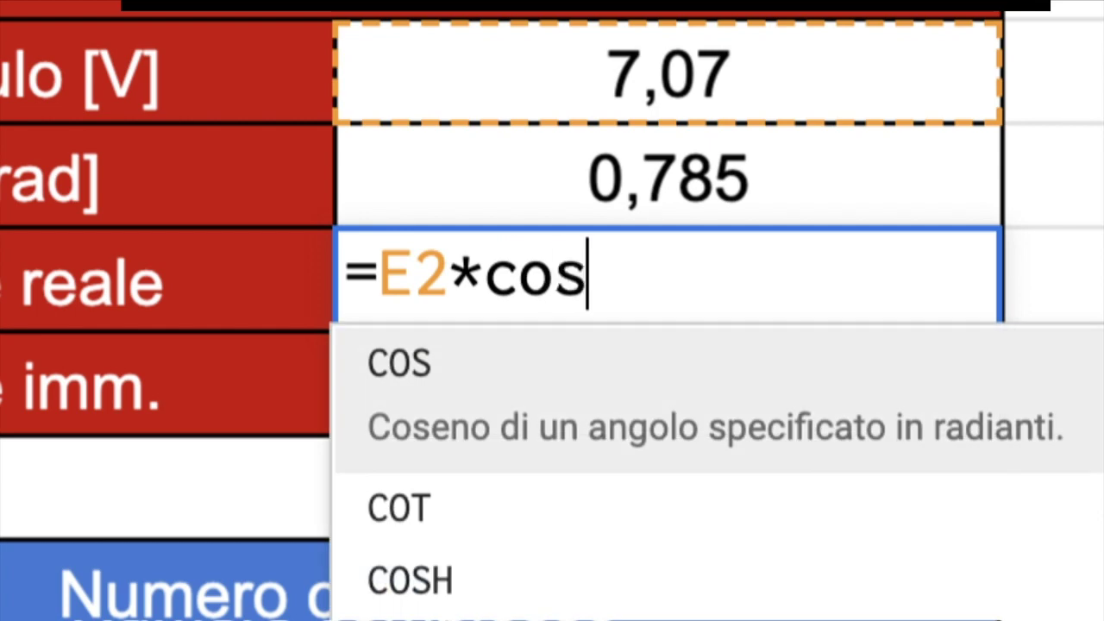
{"action": "type", "text": "("}
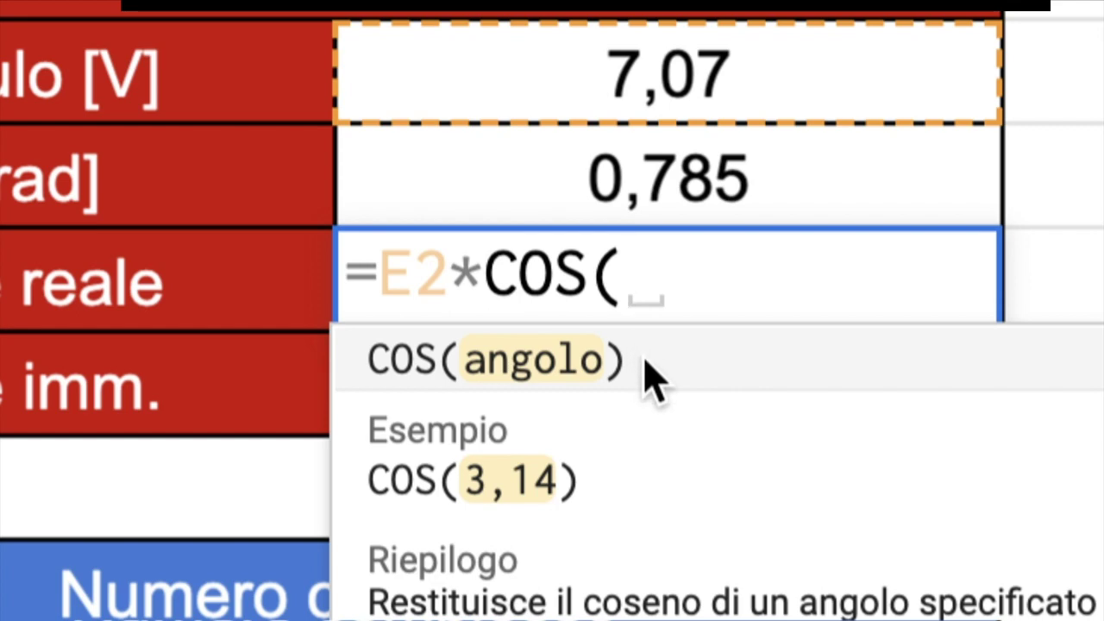
{"action": "left_click", "coordinate": [701, 197]}
{"action": "type", "text": ")"}
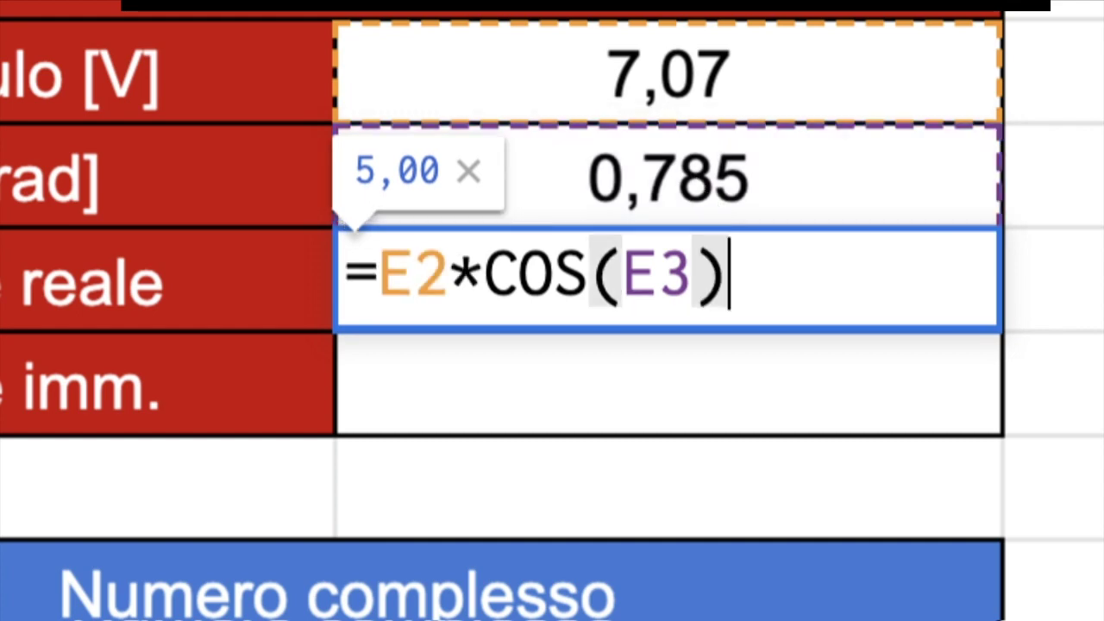
{"action": "key", "text": "Return"}
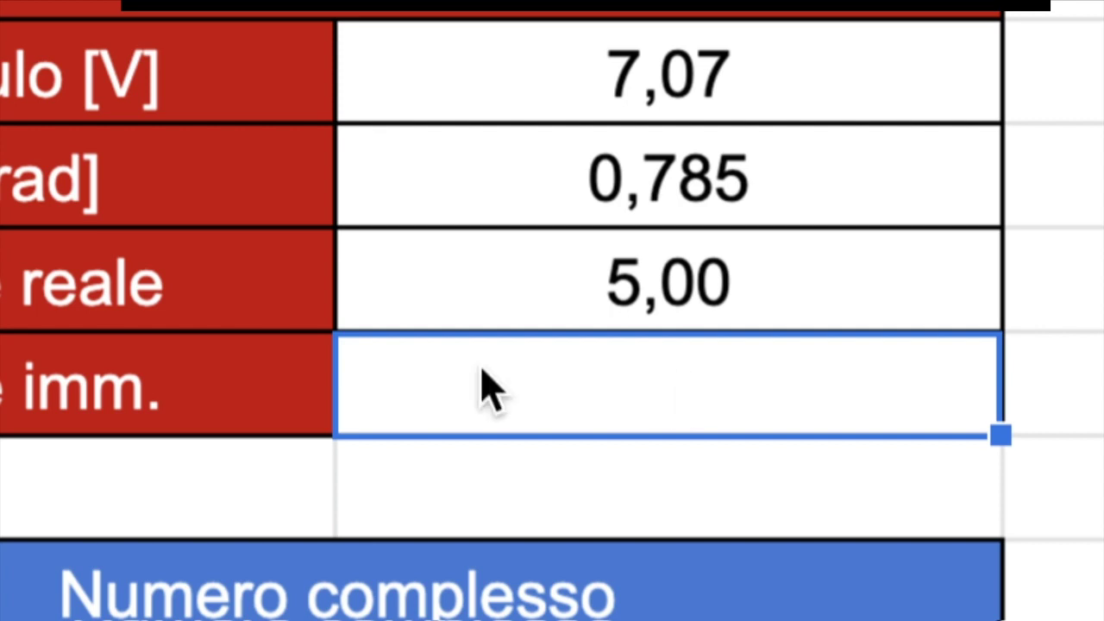
Step: Append the unit [V] to the Parte reale and Parte imm. labels in D4 and D5 of the Fasore table
{"action": "double_click", "coordinate": [227, 308]}
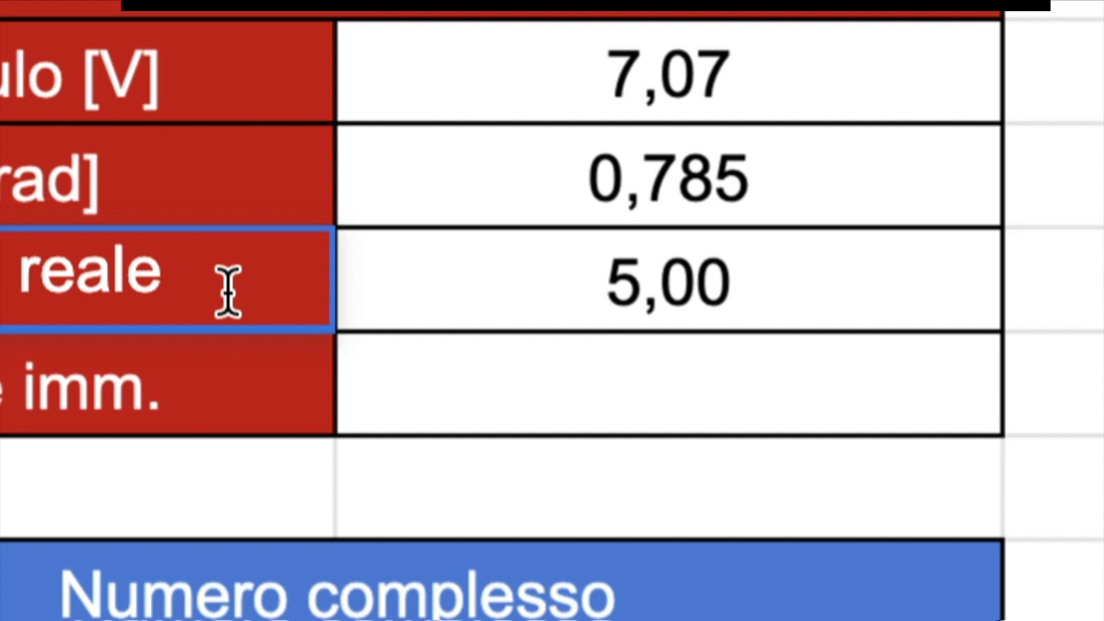
{"action": "type", "text": "[V"}
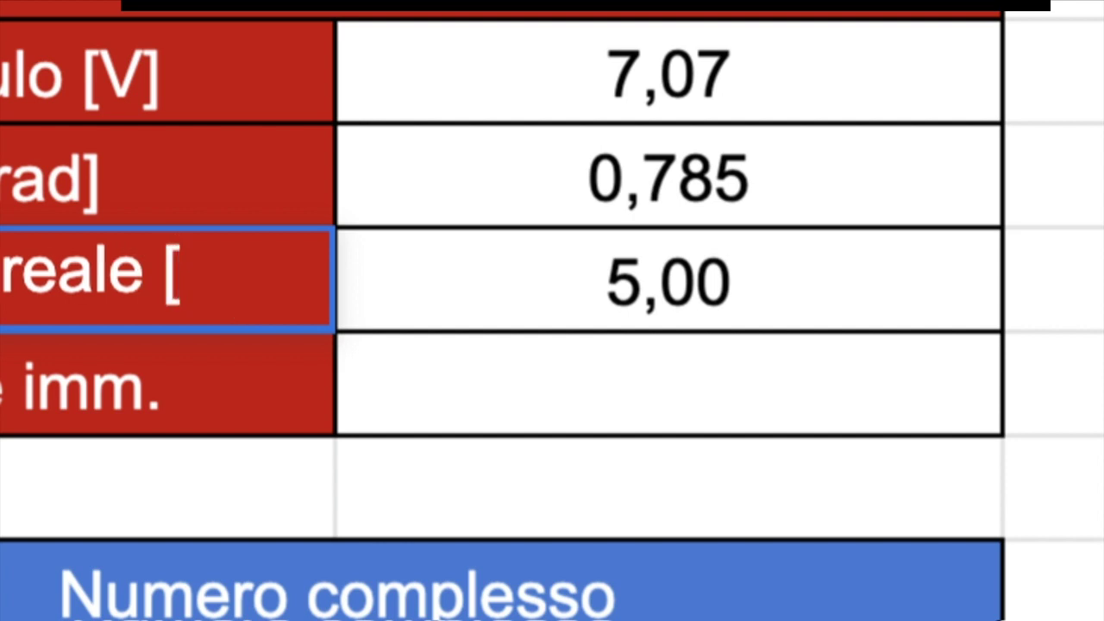
{"action": "type", "text": "]"}
{"action": "key", "text": "Return"}
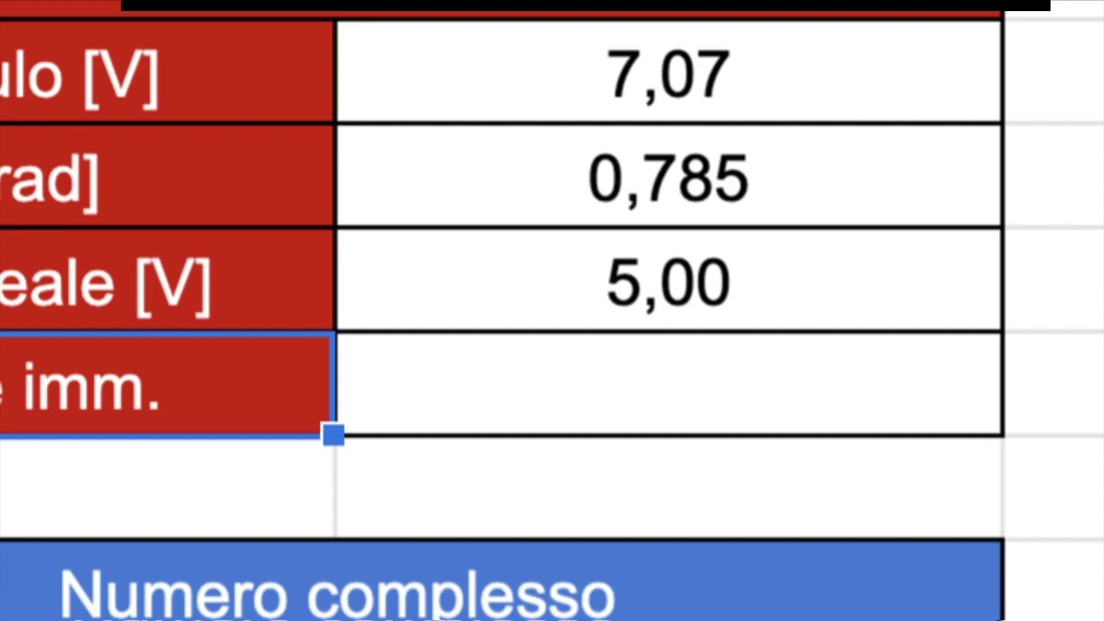
{"action": "double_click", "coordinate": [226, 398]}
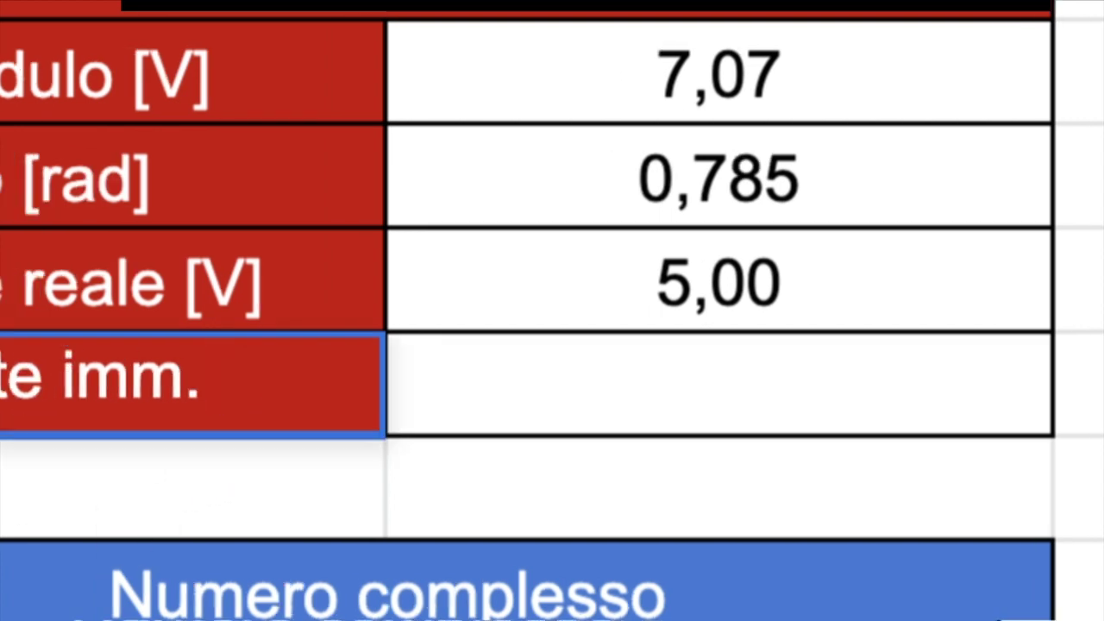
{"action": "type", "text": "[V"}
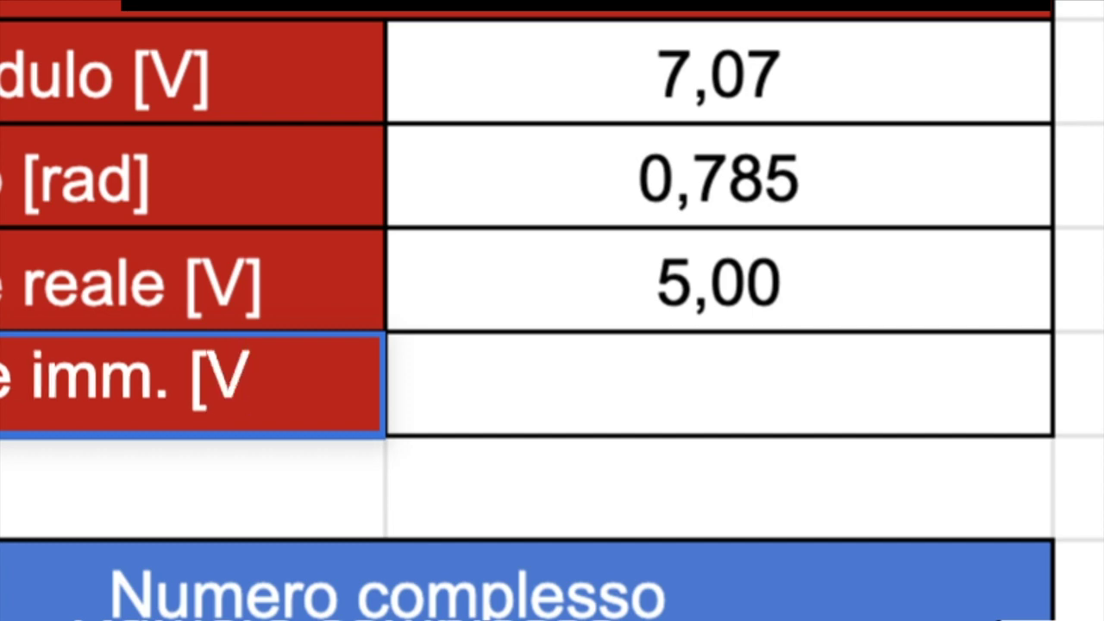
{"action": "type", "text": "]"}
{"action": "key", "text": "Tab"}
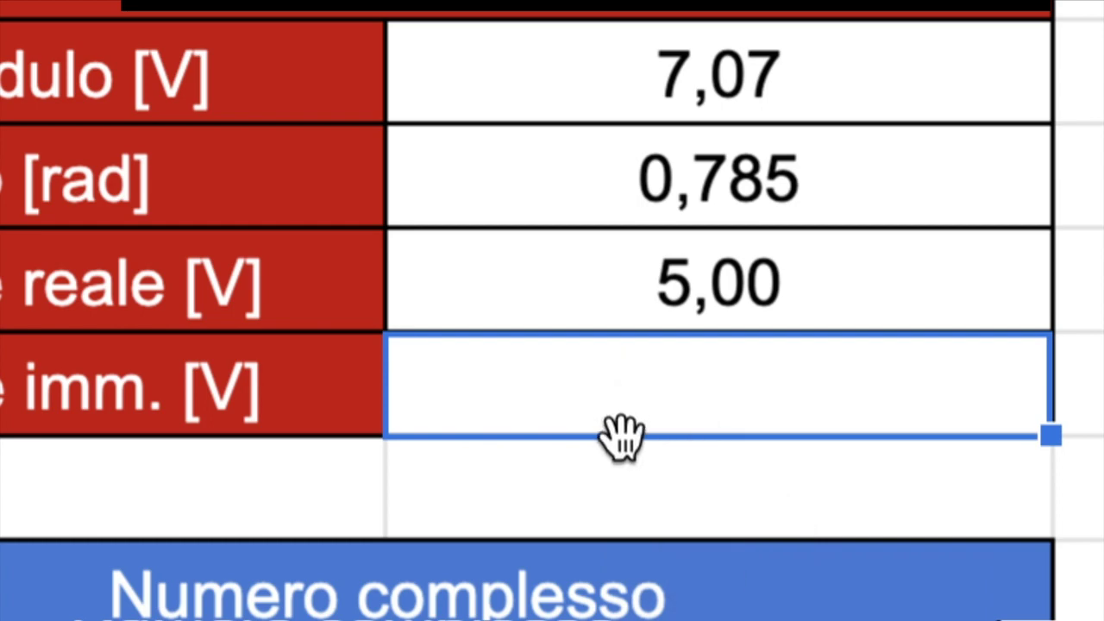
Step: Calculate the phasor's Parte imm. [V] in E5 with the formula =E2*SEN(E3)
{"action": "type", "text": "="}
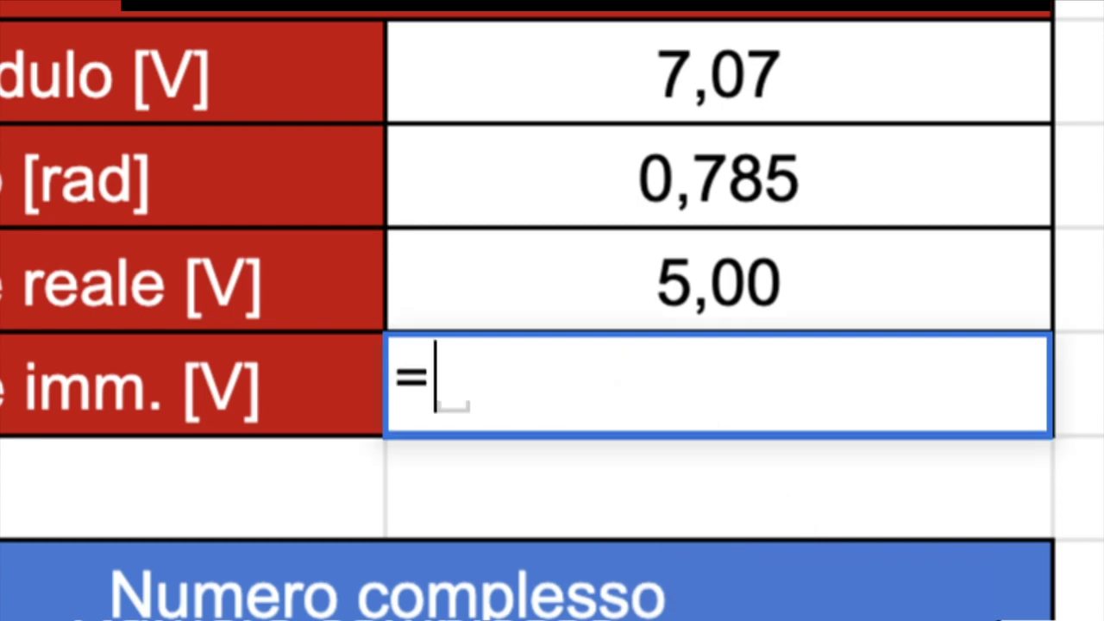
{"action": "left_click", "coordinate": [752, 109]}
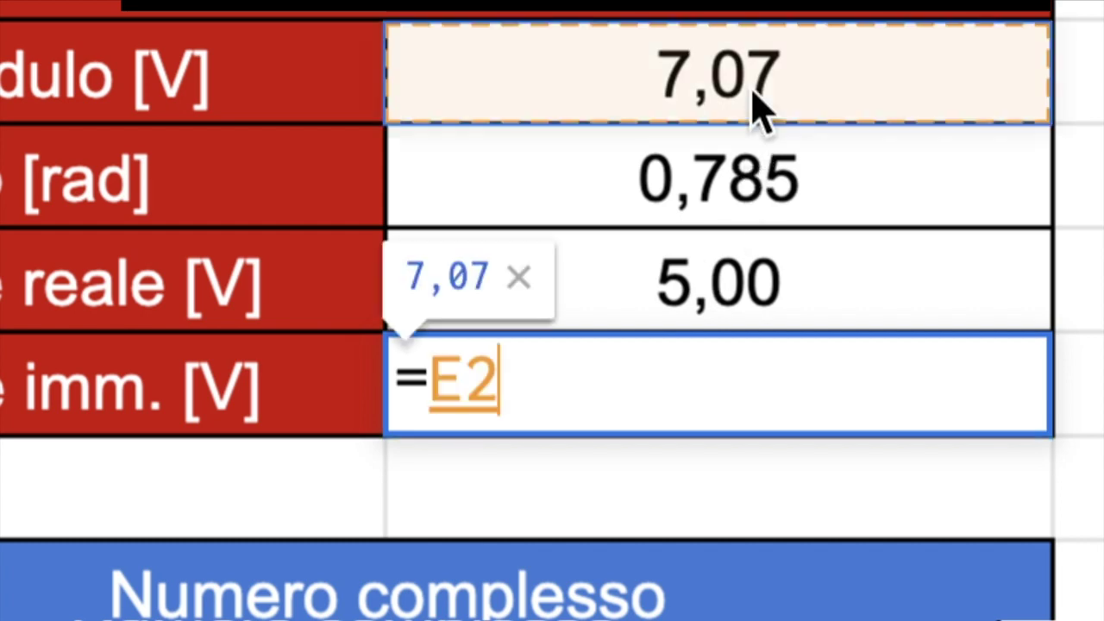
{"action": "type", "text": "*sen"}
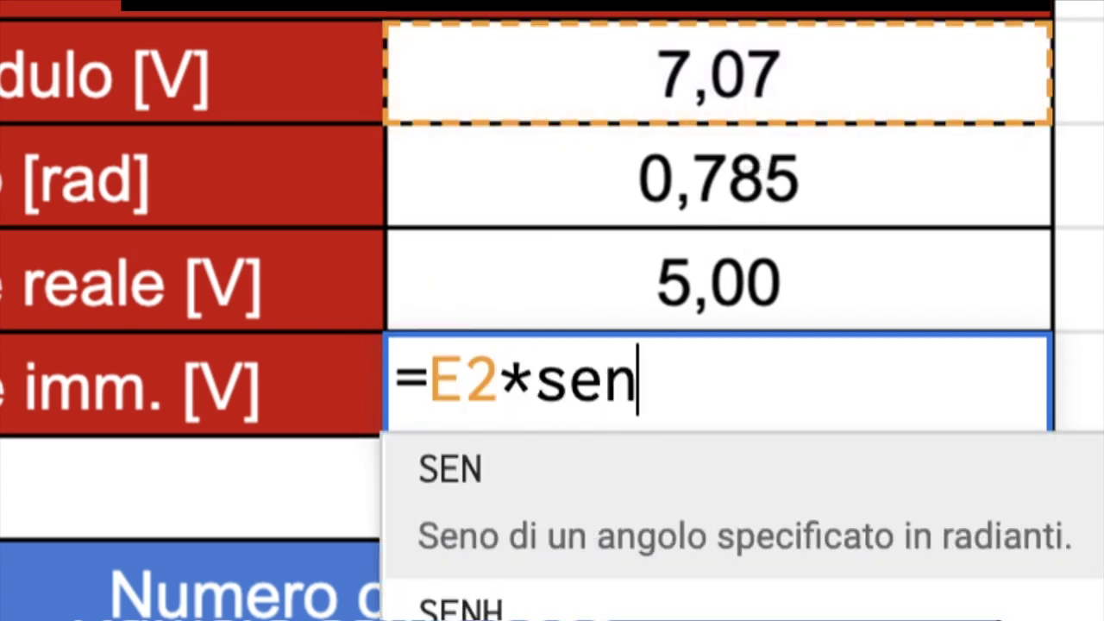
{"action": "key", "text": "Tab"}
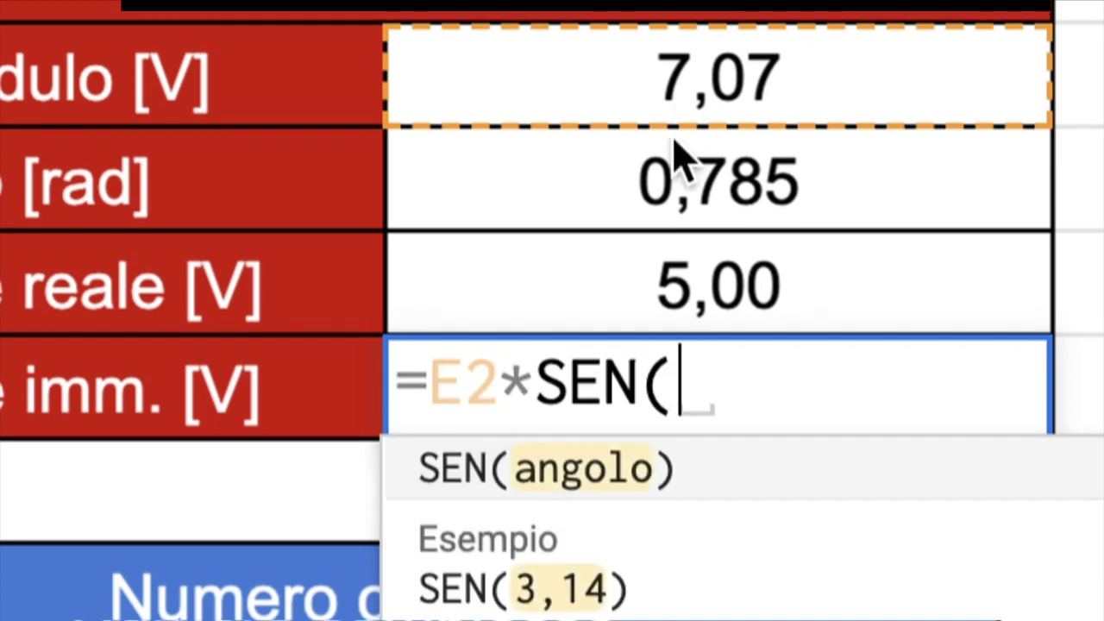
{"action": "left_click", "coordinate": [690, 179]}
{"action": "key", "text": "Return"}
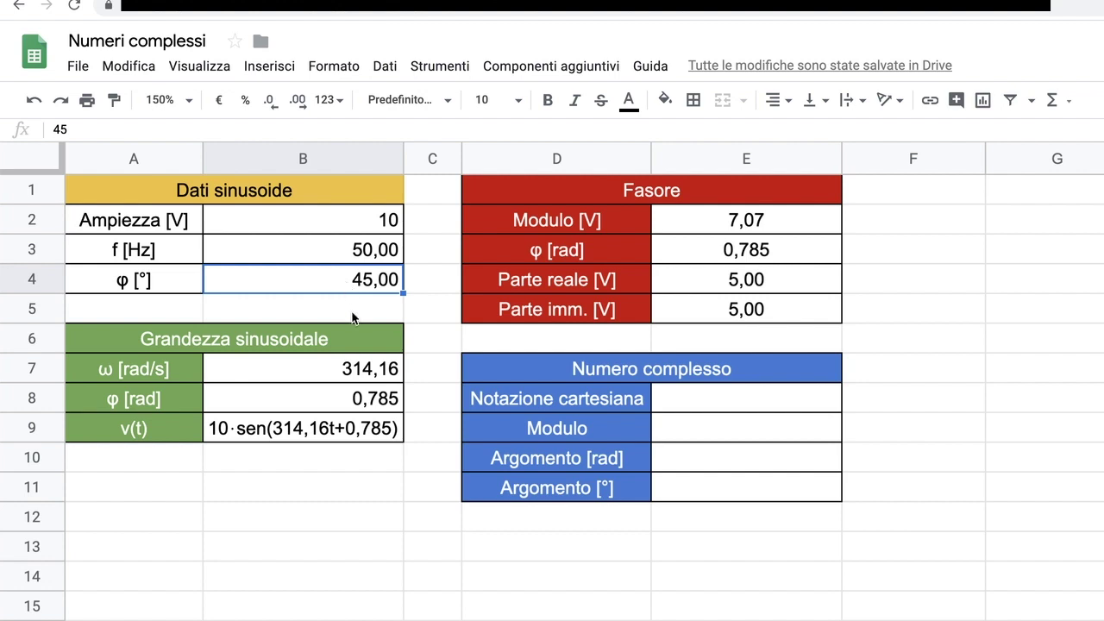
Step: Test the formulas by setting φ [°] in B4 to 30, and set it back to 45
{"action": "type", "text": "30"}
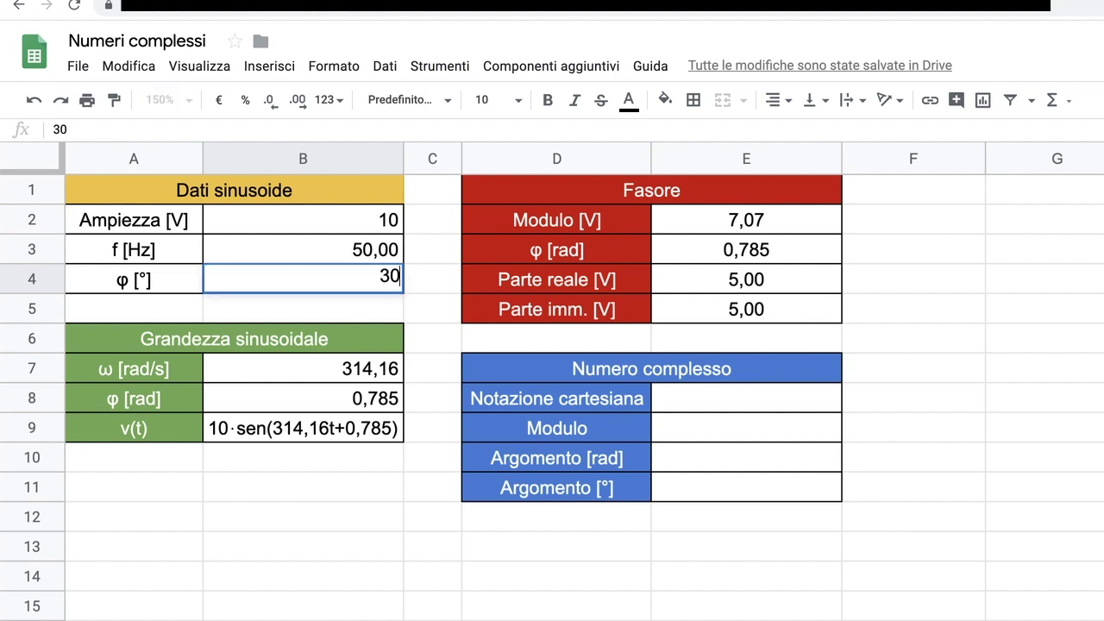
{"action": "key", "text": "Return"}
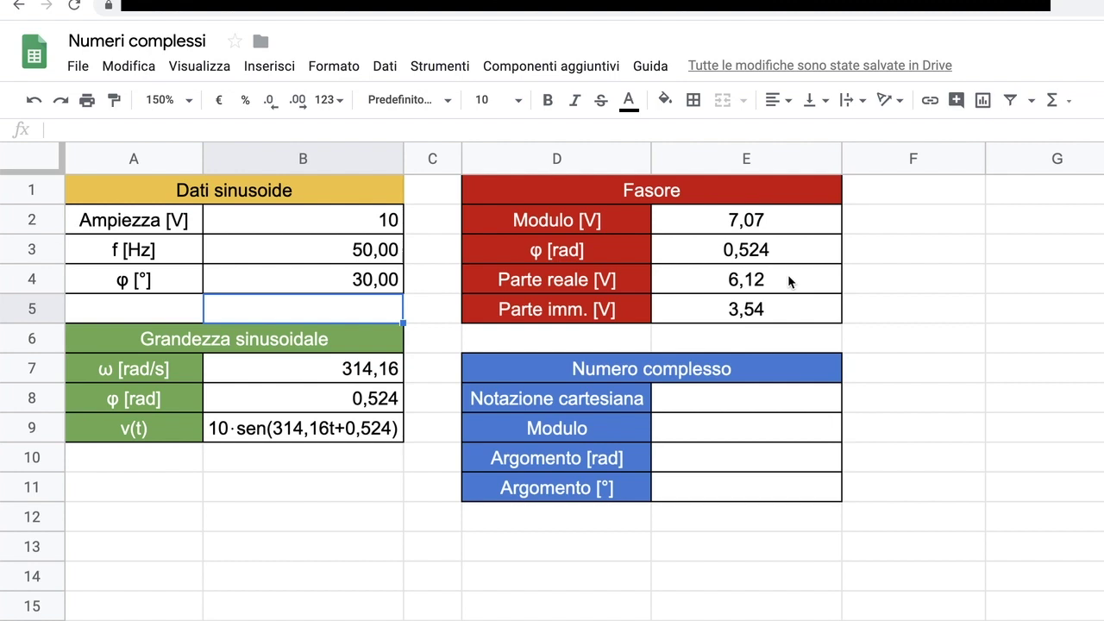
{"action": "left_click", "coordinate": [327, 282]}
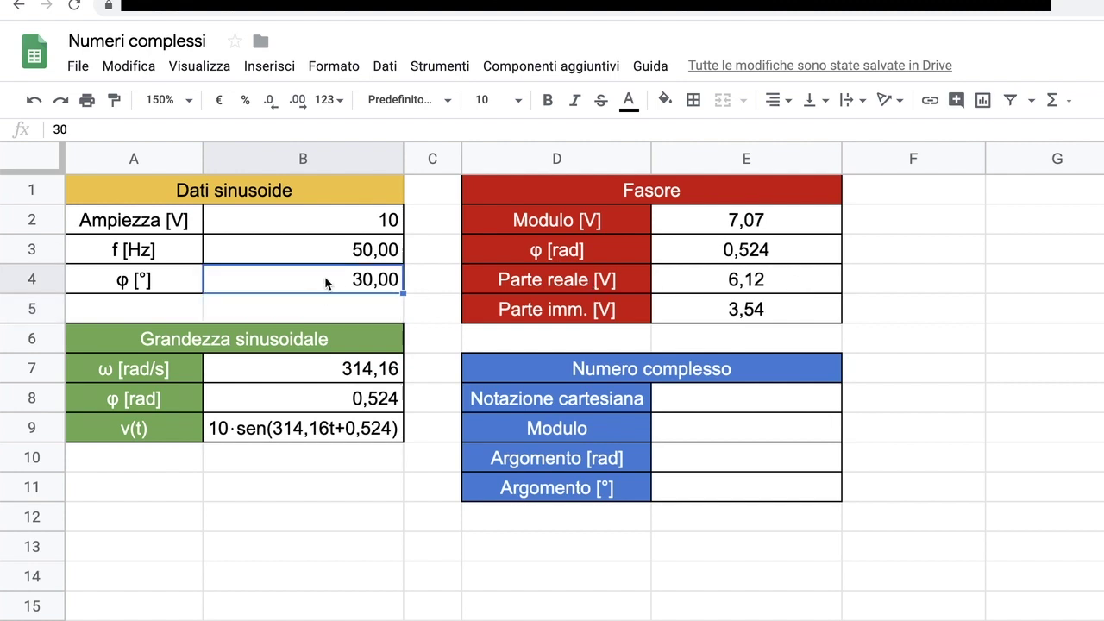
{"action": "type", "text": "45"}
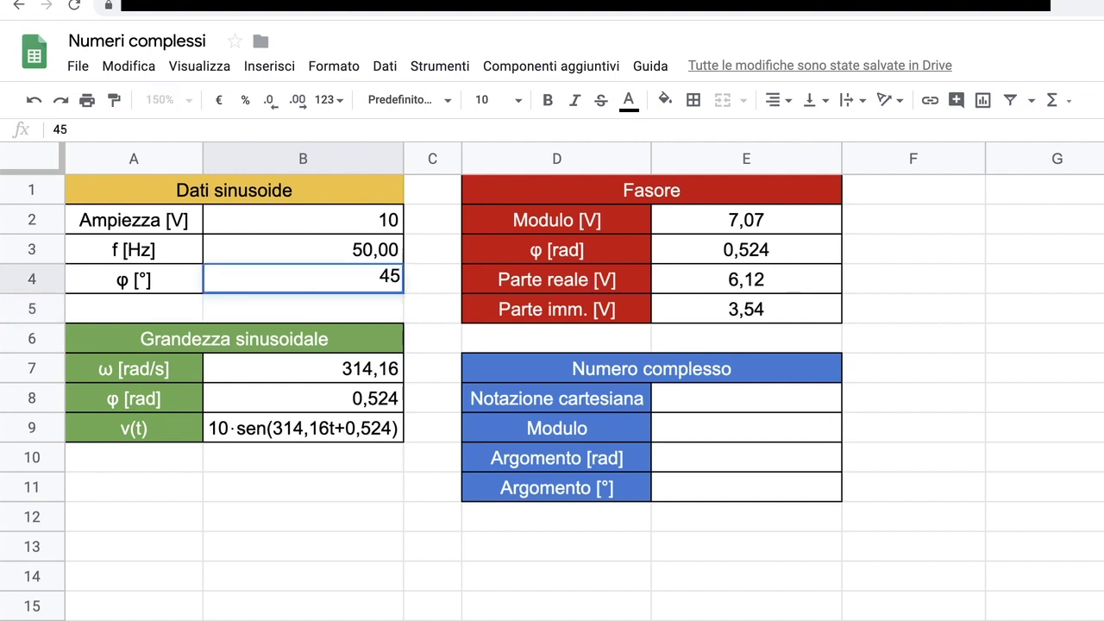
{"action": "key", "text": "Return"}
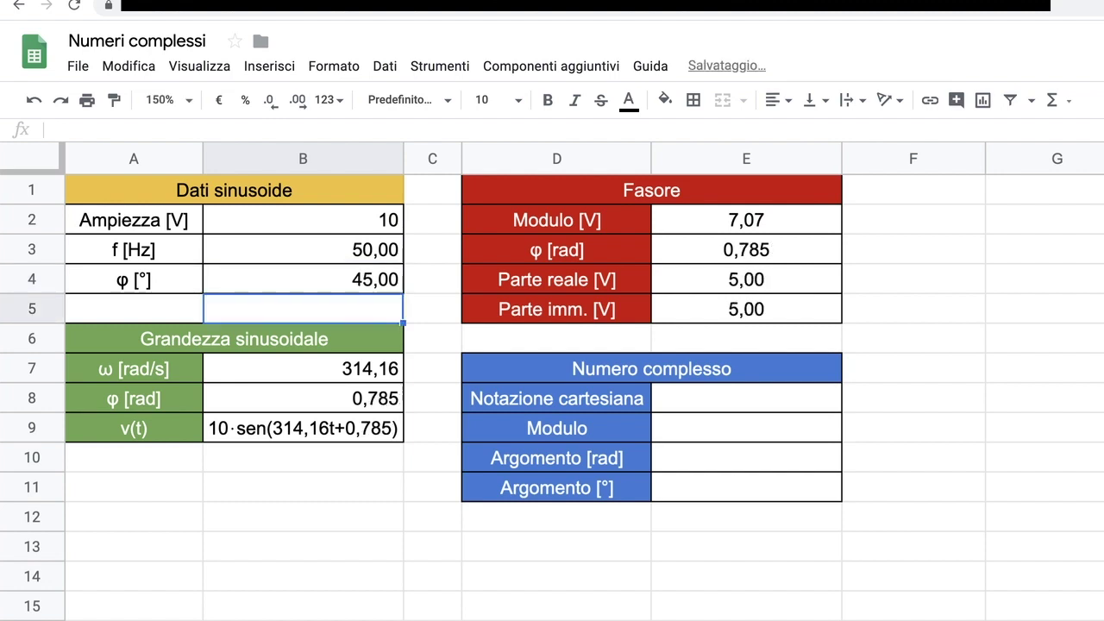
{"action": "left_click", "coordinate": [717, 402]}
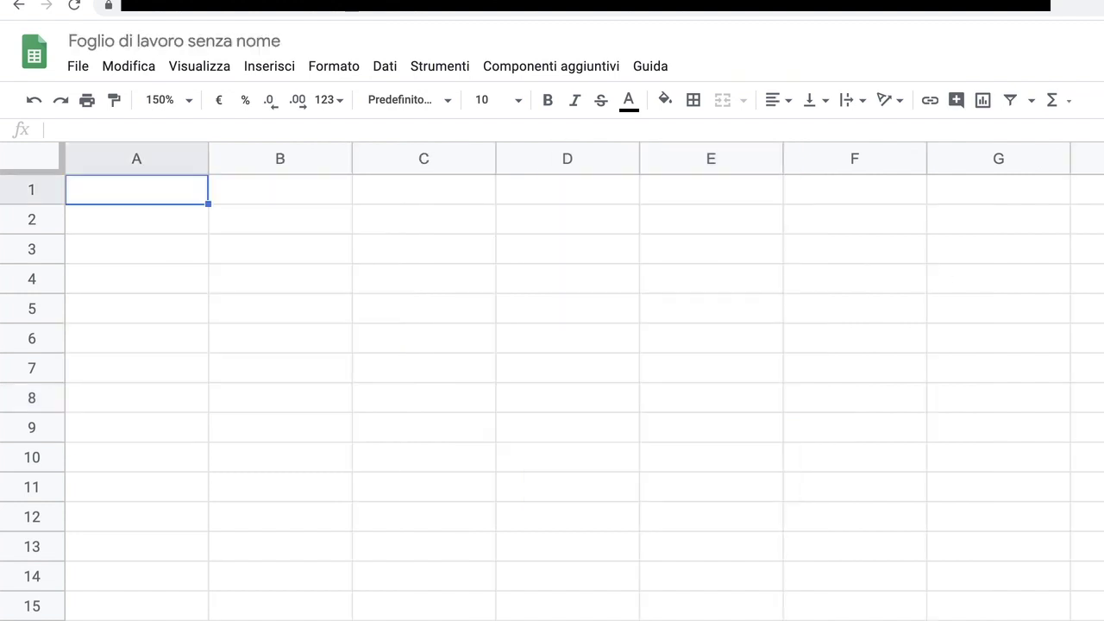
Step: Open the online list of spreadsheet functions from a blank workbook and filter it by the keyword "complesso"
{"action": "left_click", "coordinate": [647, 66]}
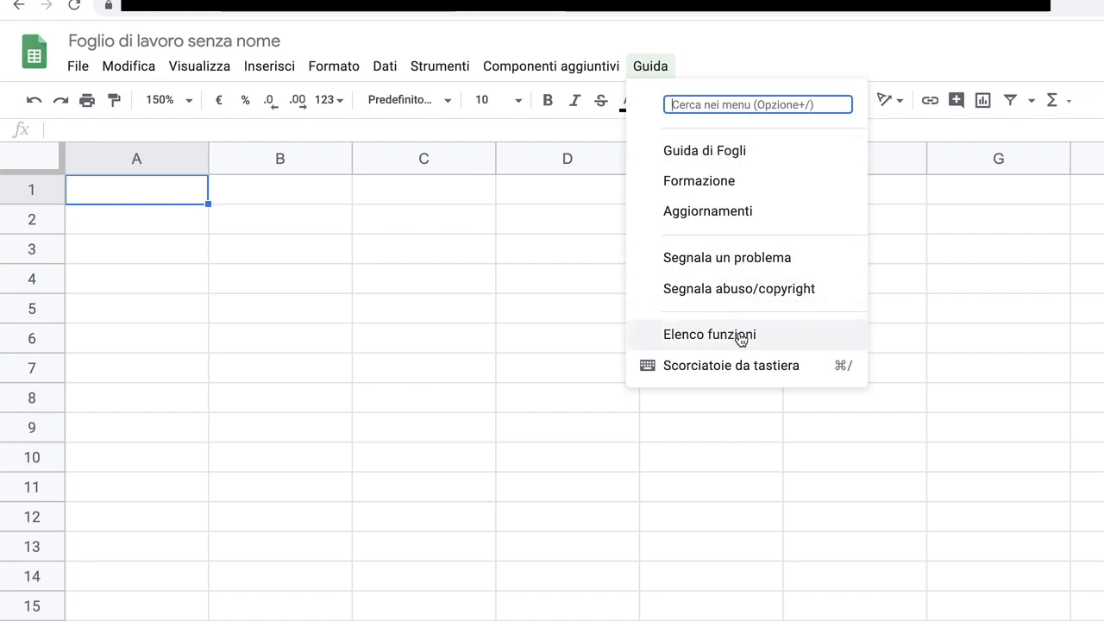
{"action": "left_click", "coordinate": [740, 338]}
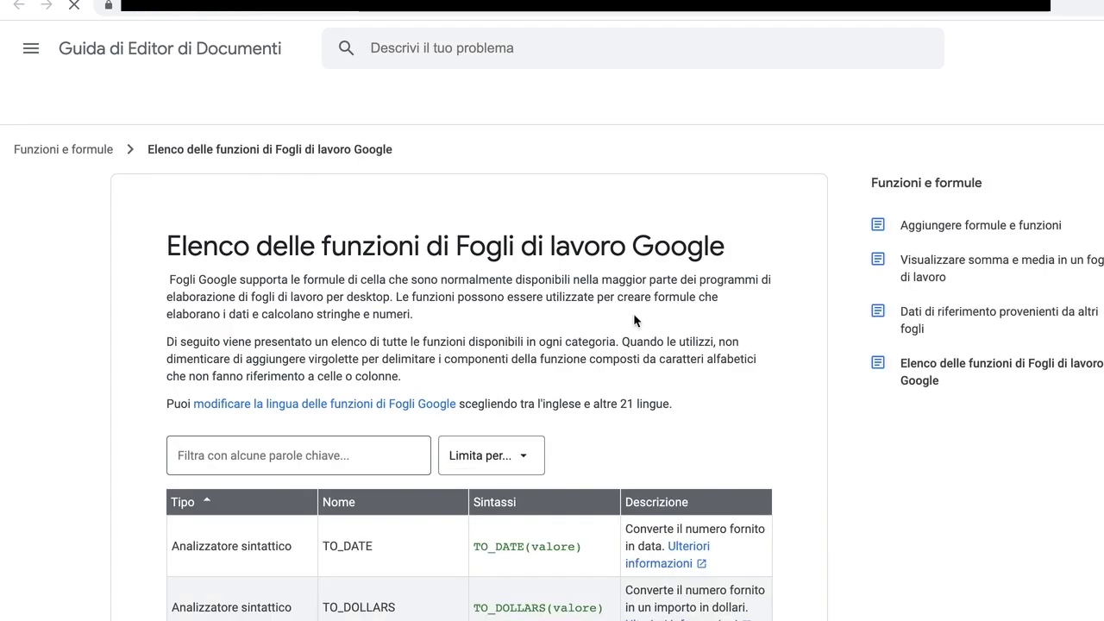
{"action": "scroll", "coordinate": [545, 231], "scroll_direction": "down", "scroll_amount": 2}
{"action": "scroll", "coordinate": [545, 231], "scroll_direction": "down", "scroll_amount": 2}
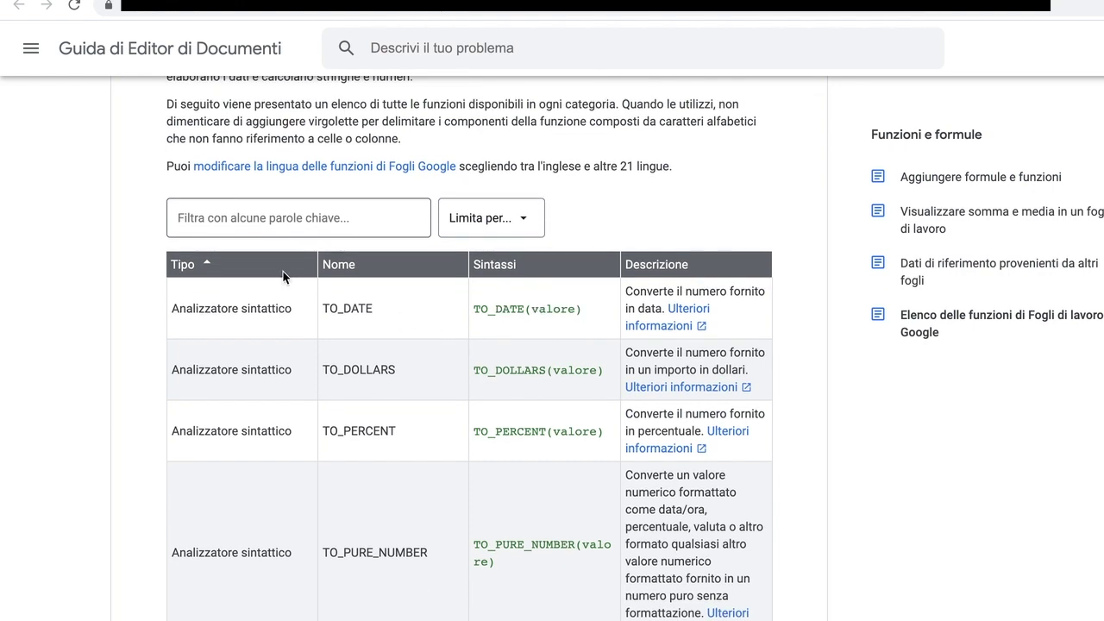
{"action": "scroll", "coordinate": [411, 366], "scroll_direction": "down", "scroll_amount": 1}
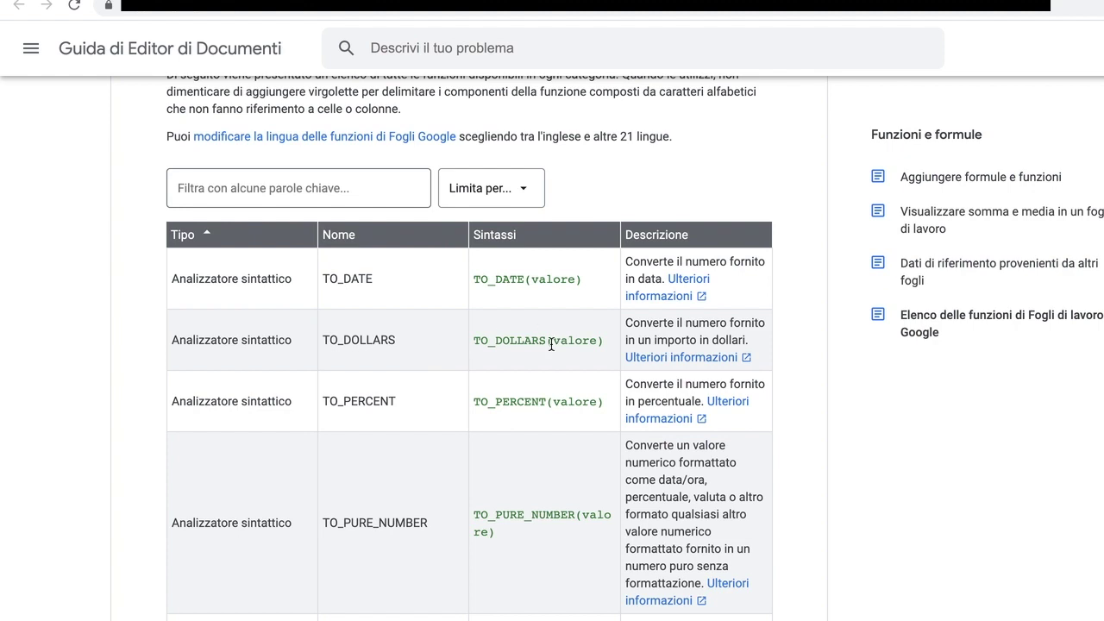
{"action": "left_click", "coordinate": [254, 185]}
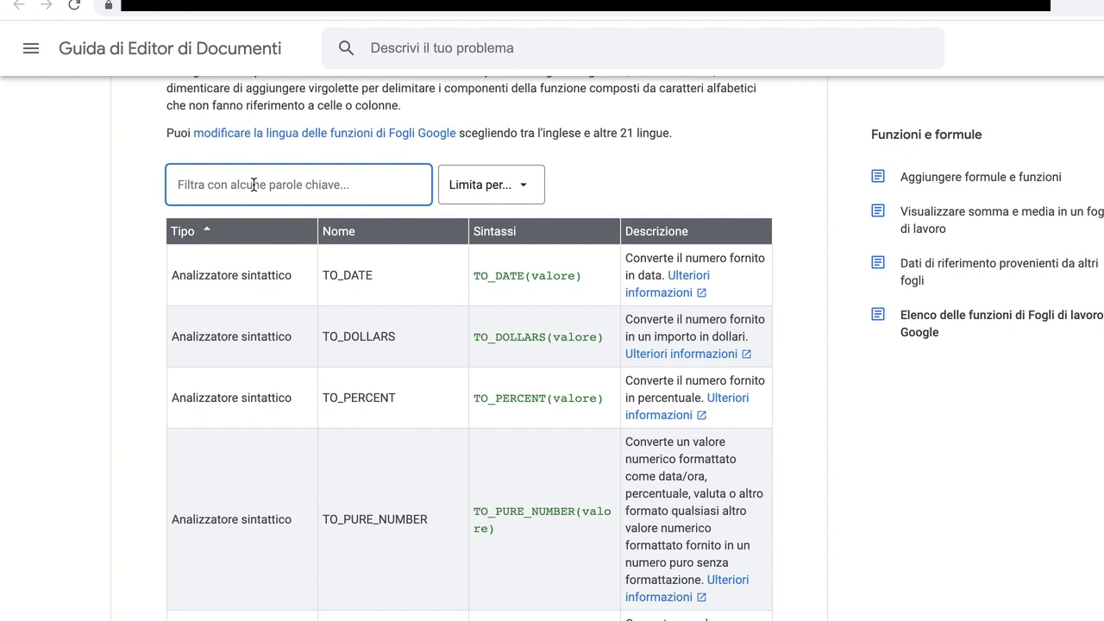
{"action": "type", "text": "comple"}
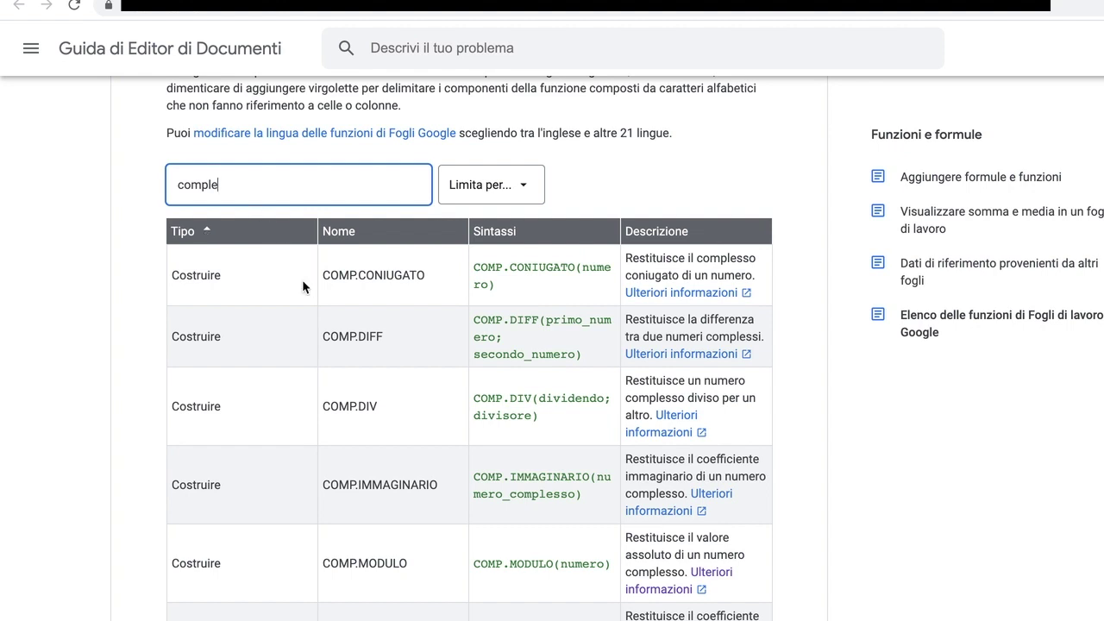
{"action": "type", "text": "sso"}
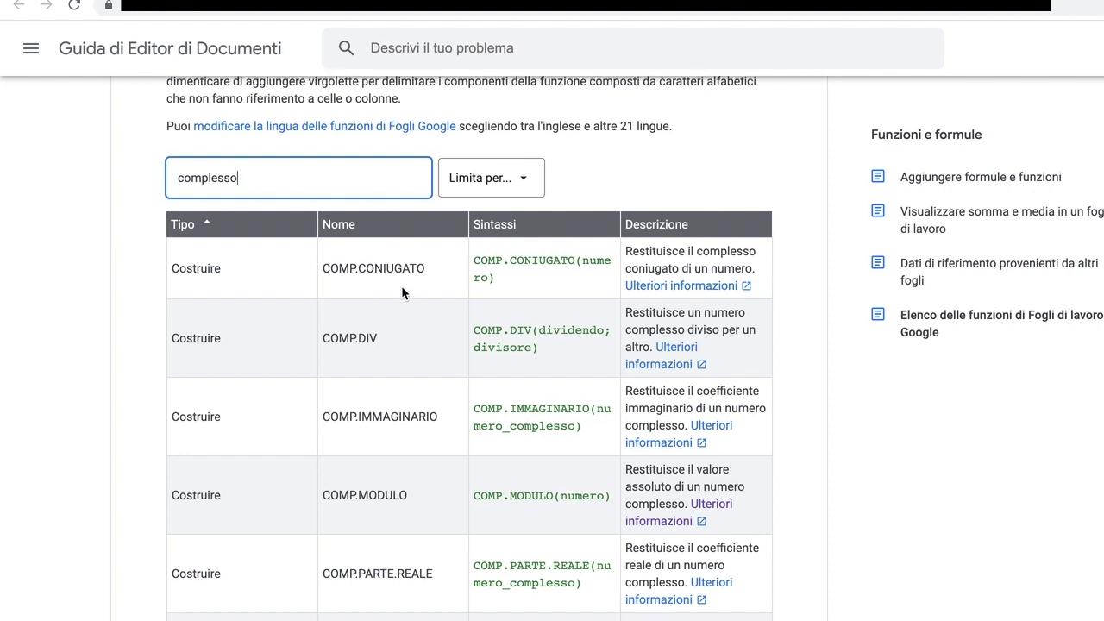
Step: Examine the syntax of the listed complex-number functions, from COMP.CONIUGATO and COMP.DIV down to COMPLESSO and COMP.CSC
{"action": "scroll", "coordinate": [402, 287], "scroll_direction": "down", "scroll_amount": 1}
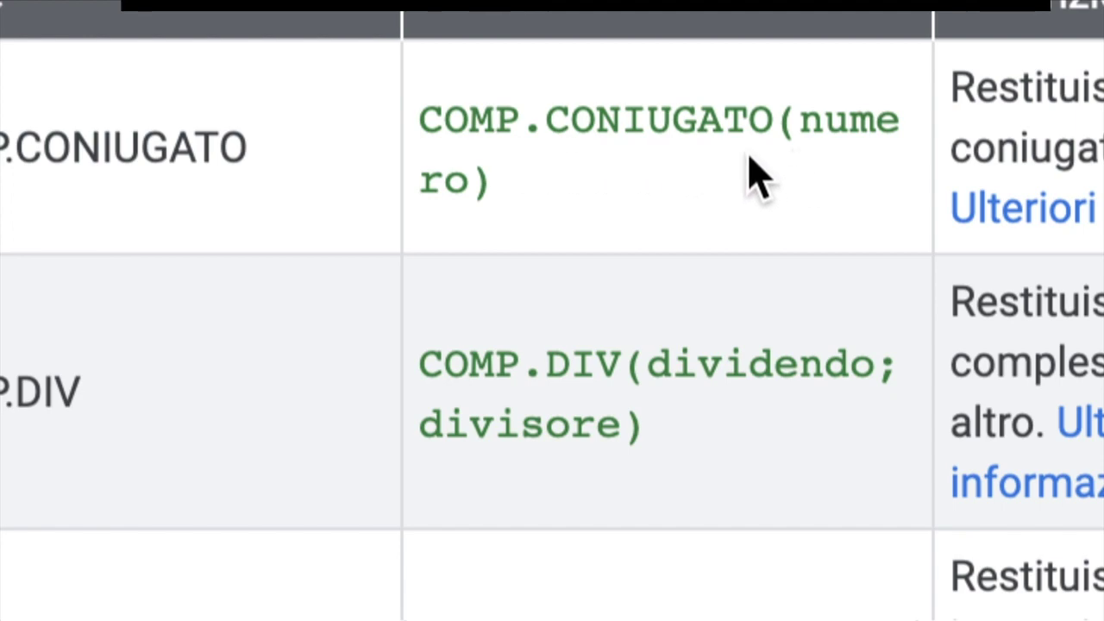
{"action": "scroll", "coordinate": [734, 233], "scroll_direction": "down", "scroll_amount": 3}
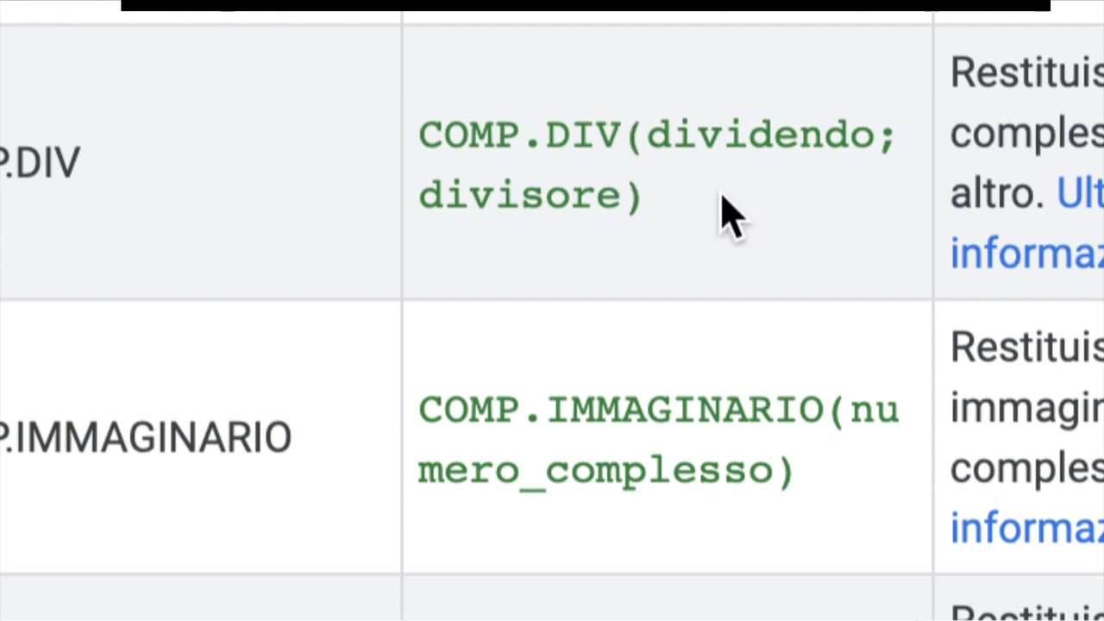
{"action": "scroll", "coordinate": [727, 216], "scroll_direction": "down", "scroll_amount": 2}
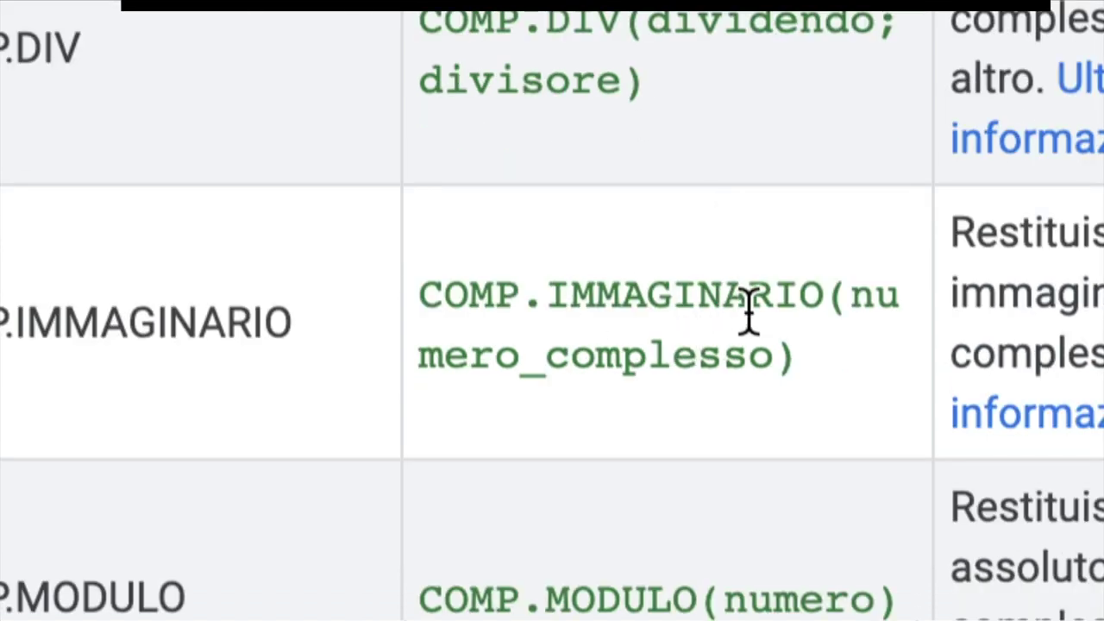
{"action": "scroll", "coordinate": [746, 307], "scroll_direction": "down", "scroll_amount": 1}
{"action": "scroll", "coordinate": [749, 308], "scroll_direction": "down", "scroll_amount": 10}
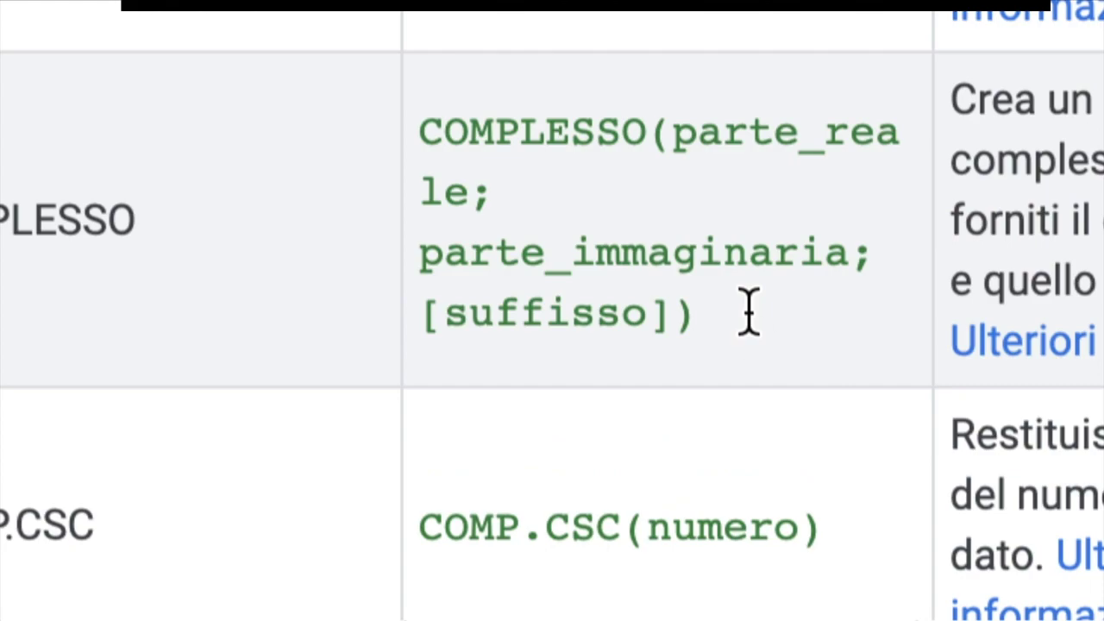
{"action": "scroll", "coordinate": [747, 319], "scroll_direction": "up", "scroll_amount": 1}
{"action": "scroll", "coordinate": [738, 306], "scroll_direction": "down", "scroll_amount": 4}
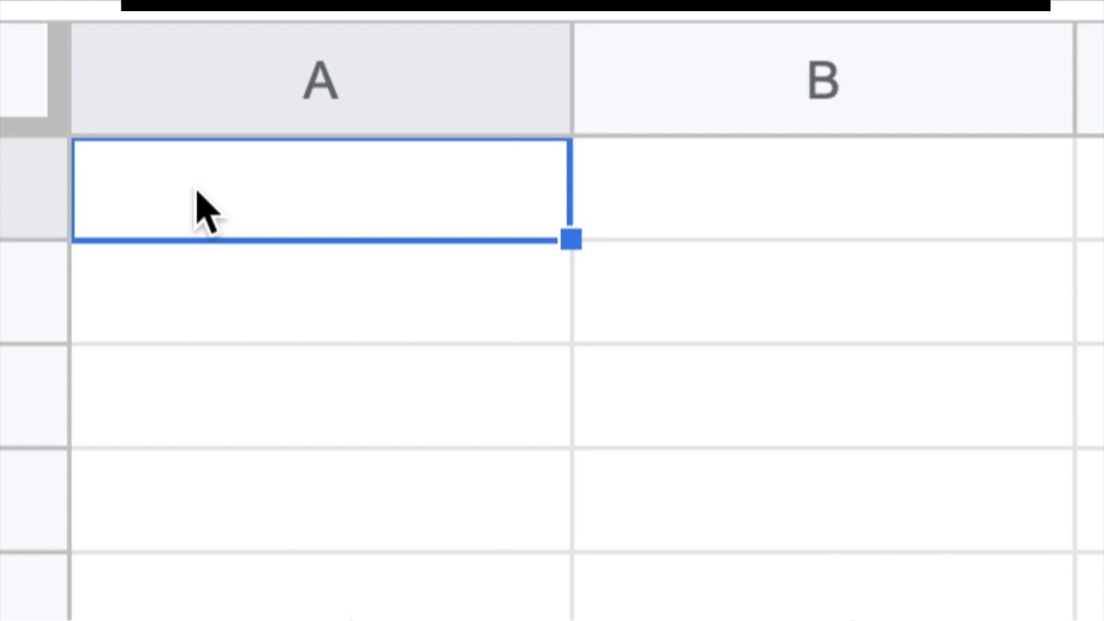
Step: Try the listed complex division function in A1 of the blank workbook with the formula =comp.div()
{"action": "type", "text": "="}
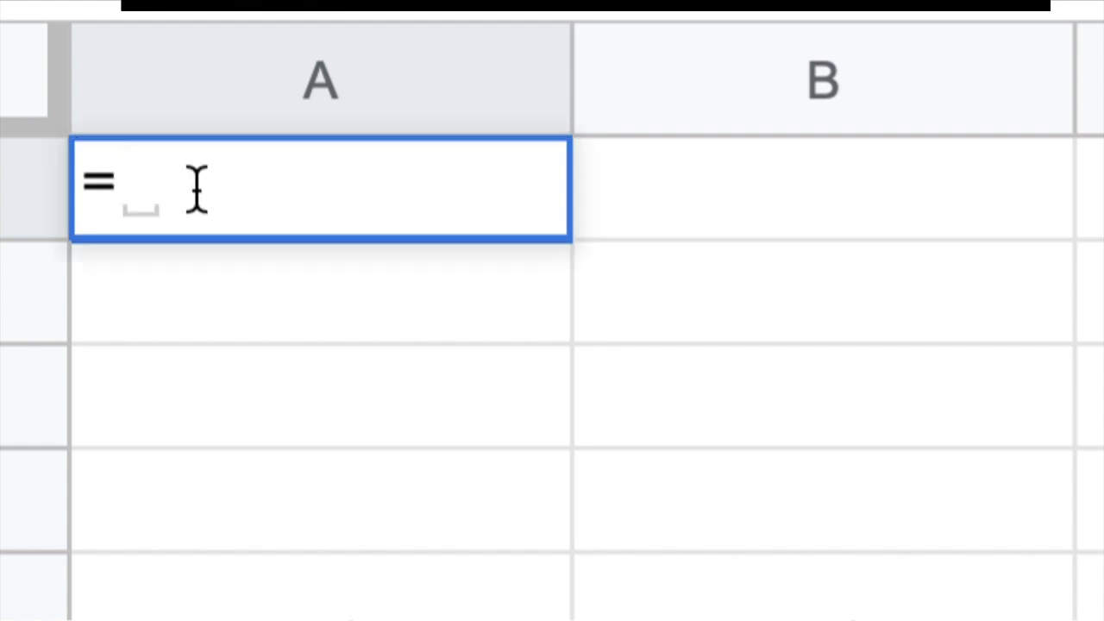
{"action": "type", "text": "co"}
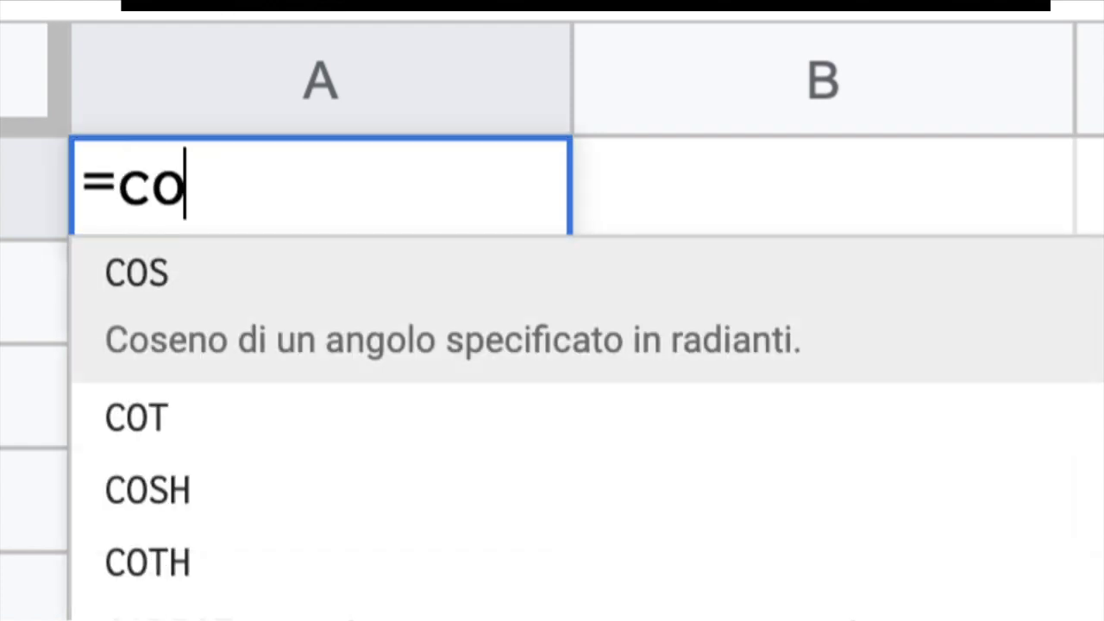
{"action": "type", "text": "m"}
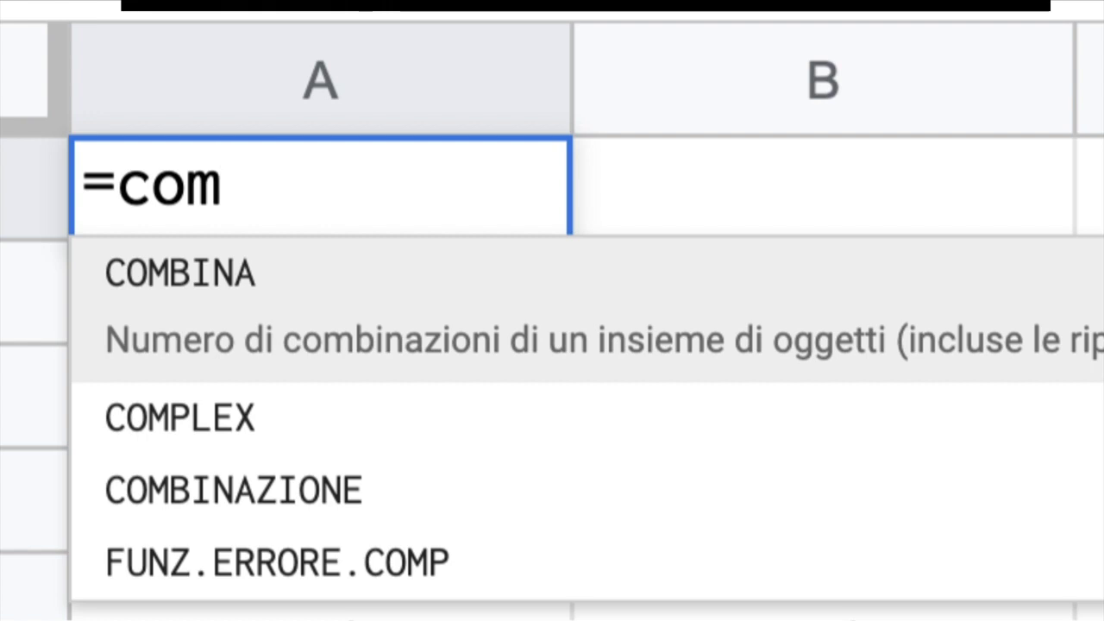
{"action": "type", "text": "p"}
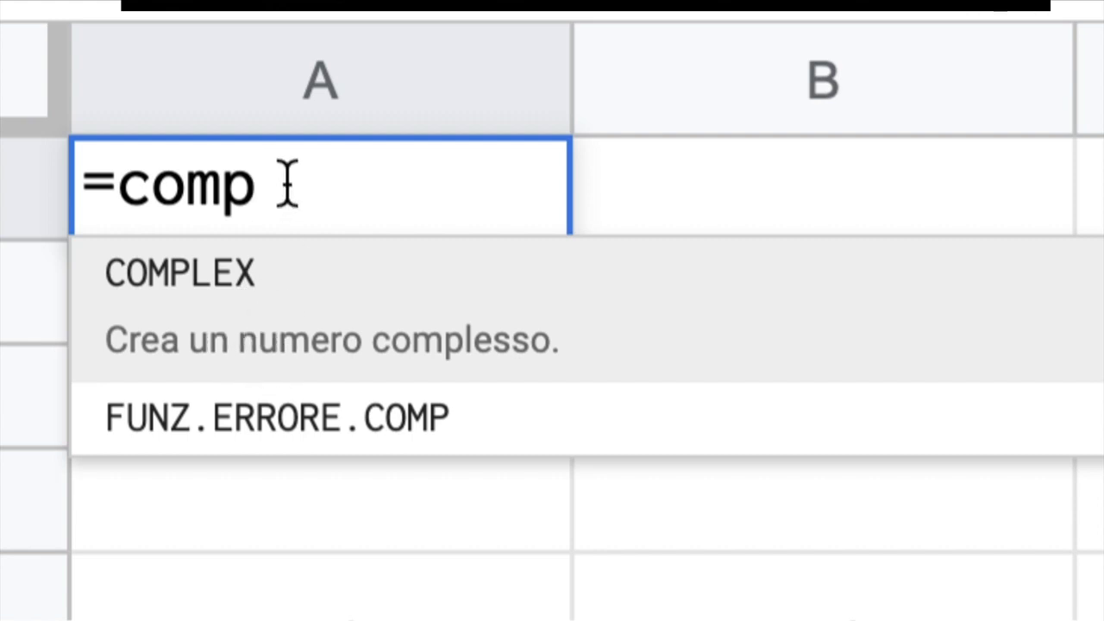
{"action": "type", "text": "."}
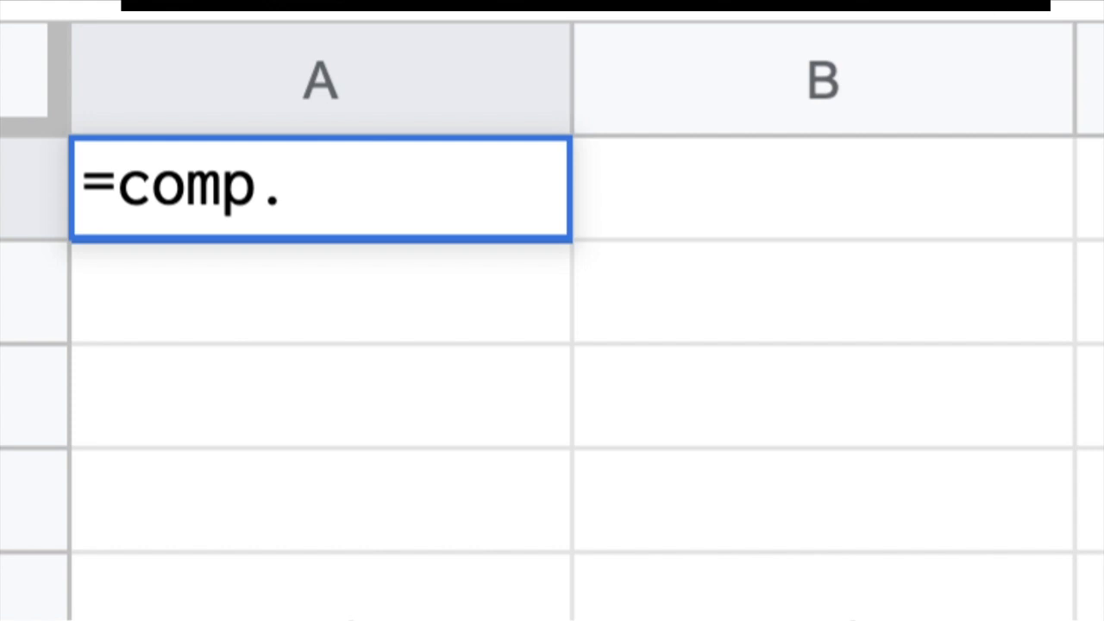
{"action": "type", "text": "d"}
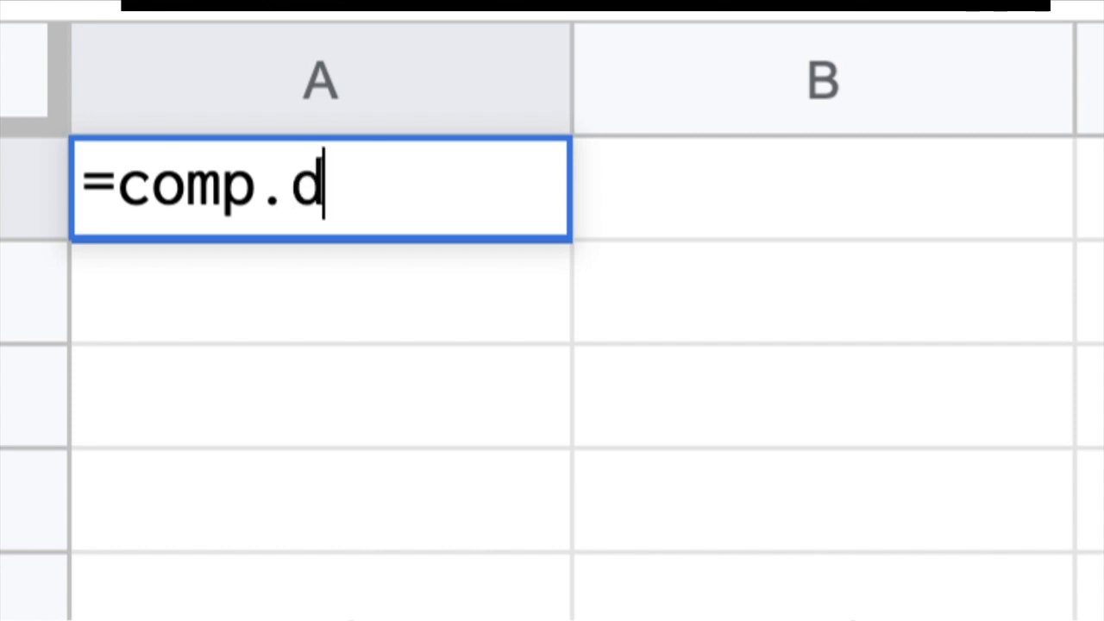
{"action": "type", "text": "iv"}
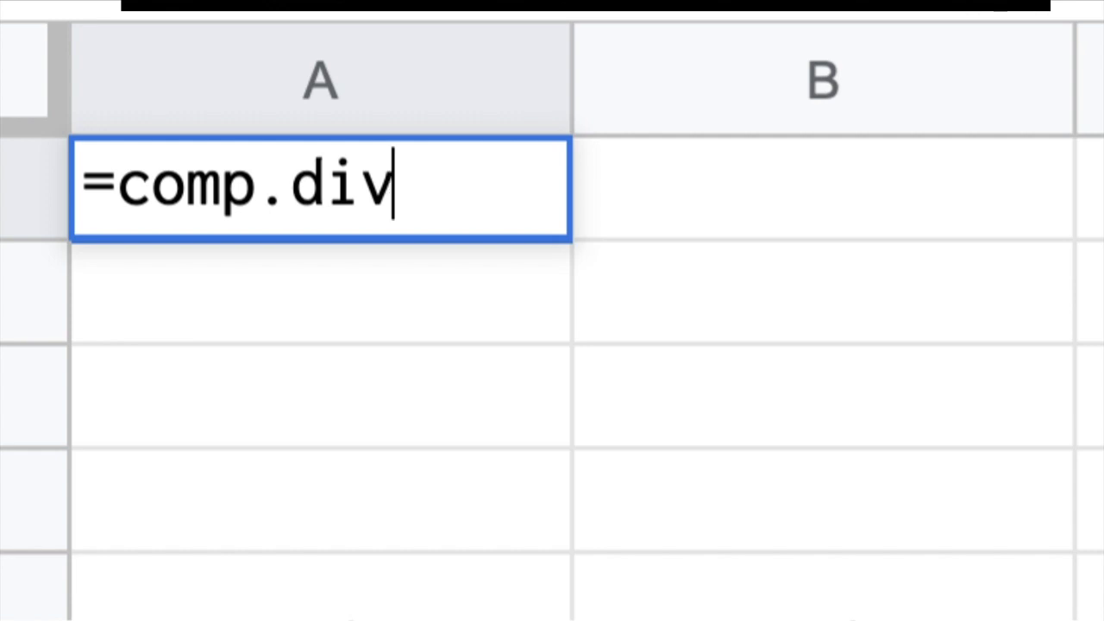
{"action": "type", "text": "()"}
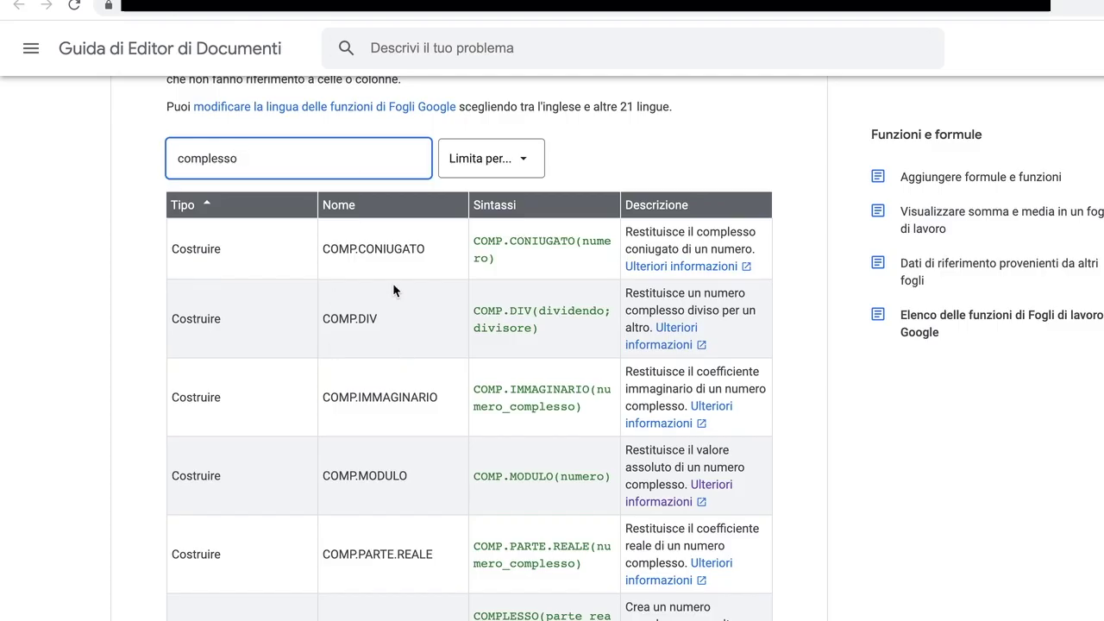
Step: Review the complex-number functions in the online list again, from COMP.CONIUGATO and COMP.DIV past COMP.COSH and back
{"action": "scroll", "coordinate": [421, 435], "scroll_direction": "down", "scroll_amount": 3}
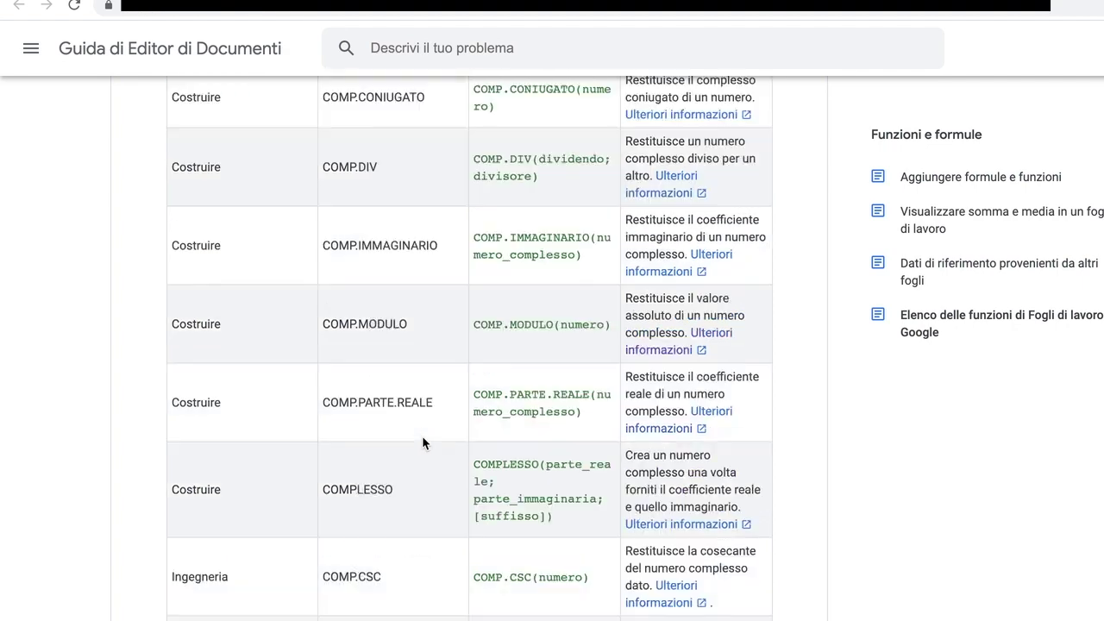
{"action": "scroll", "coordinate": [422, 438], "scroll_direction": "down", "scroll_amount": 5}
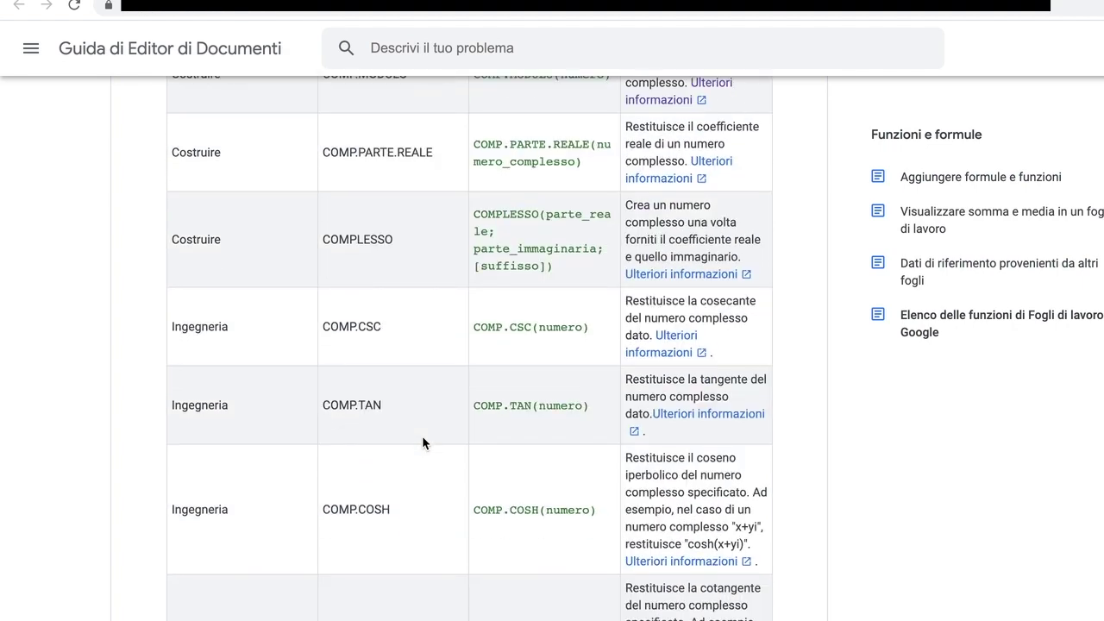
{"action": "scroll", "coordinate": [422, 442], "scroll_direction": "down", "scroll_amount": 5}
{"action": "scroll", "coordinate": [421, 443], "scroll_direction": "down", "scroll_amount": 2}
{"action": "scroll", "coordinate": [422, 442], "scroll_direction": "up", "scroll_amount": 2}
{"action": "scroll", "coordinate": [422, 440], "scroll_direction": "up", "scroll_amount": 10}
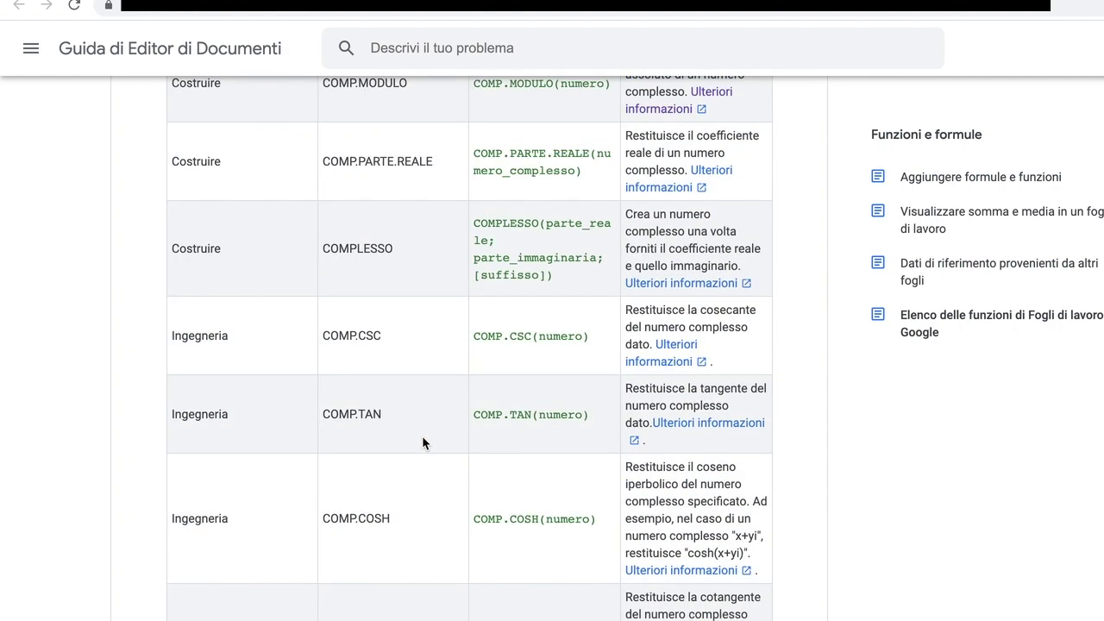
{"action": "scroll", "coordinate": [423, 432], "scroll_direction": "up", "scroll_amount": 1}
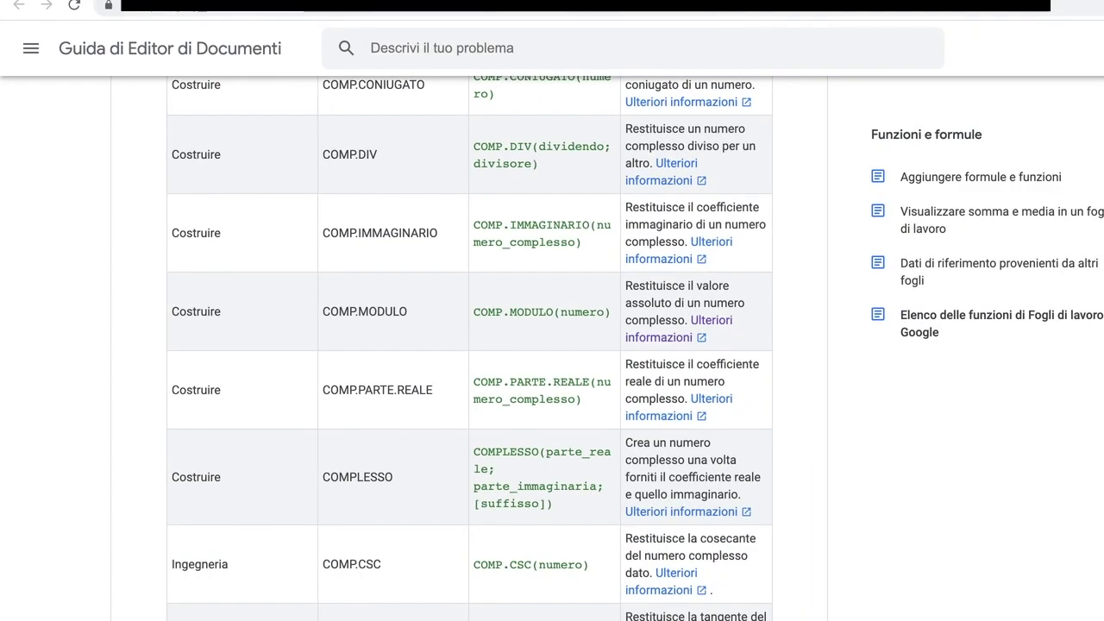
Step: Discard the lowercase entry in A1 of the blank workbook and try the uppercase formula =COMP.DIV() there
{"action": "key", "text": "ctrl+Tab"}
{"action": "double_click", "coordinate": [144, 188]}
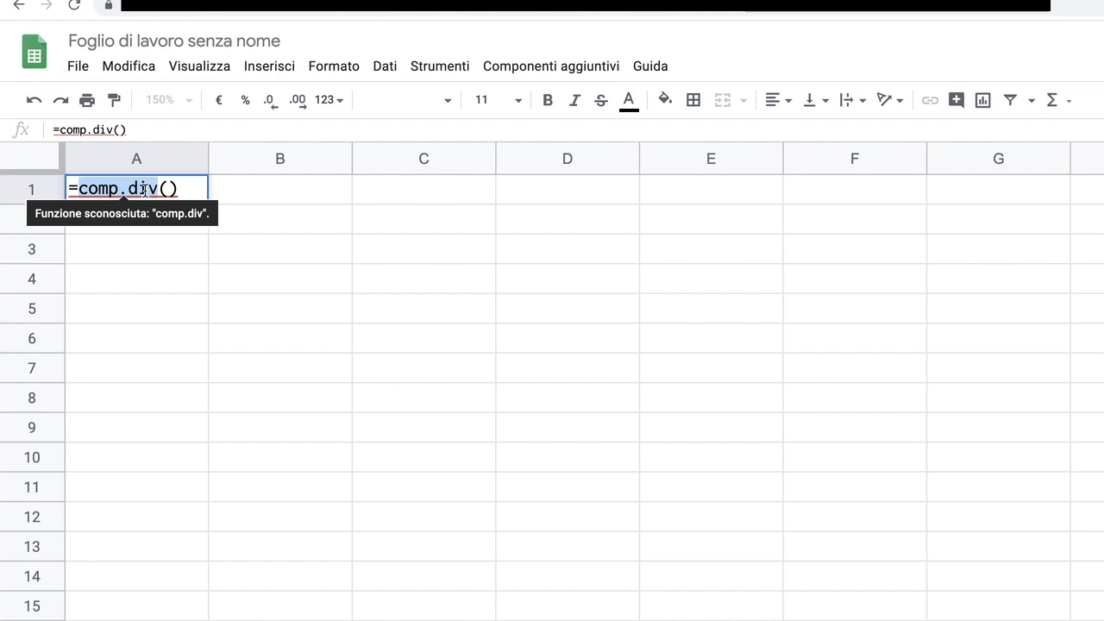
{"action": "key", "text": "Escape"}
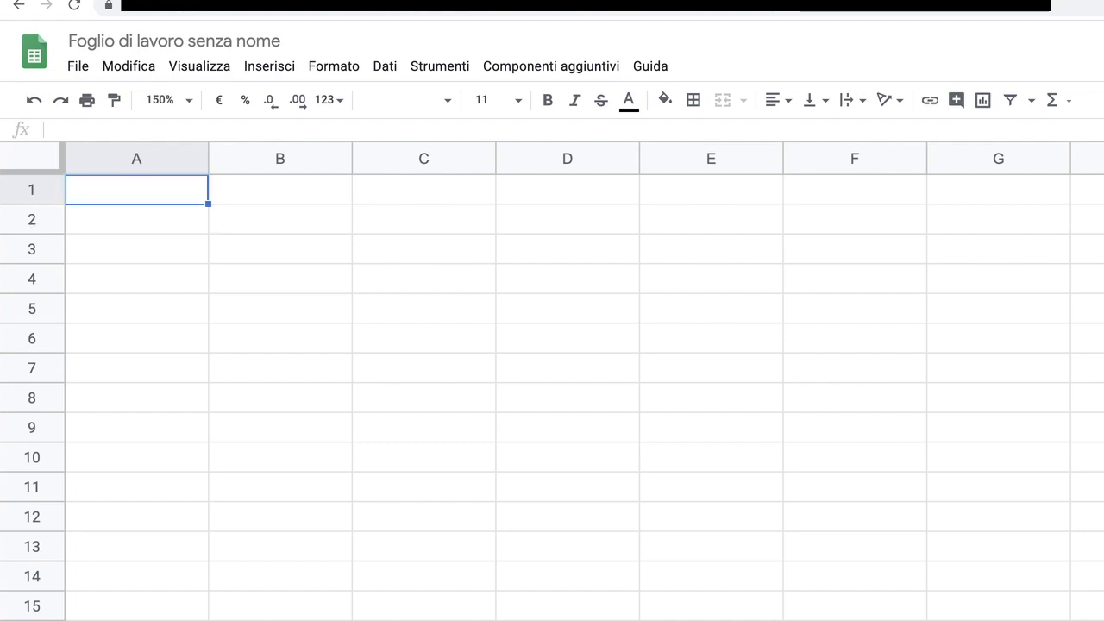
{"action": "type", "text": "=COMP"}
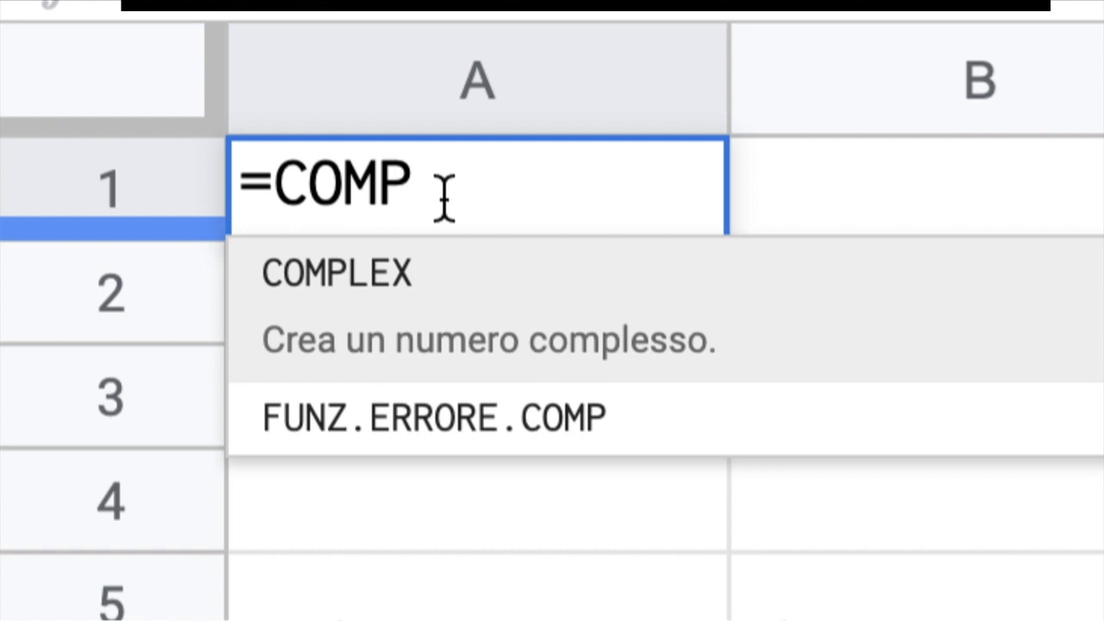
{"action": "type", "text": ".DI"}
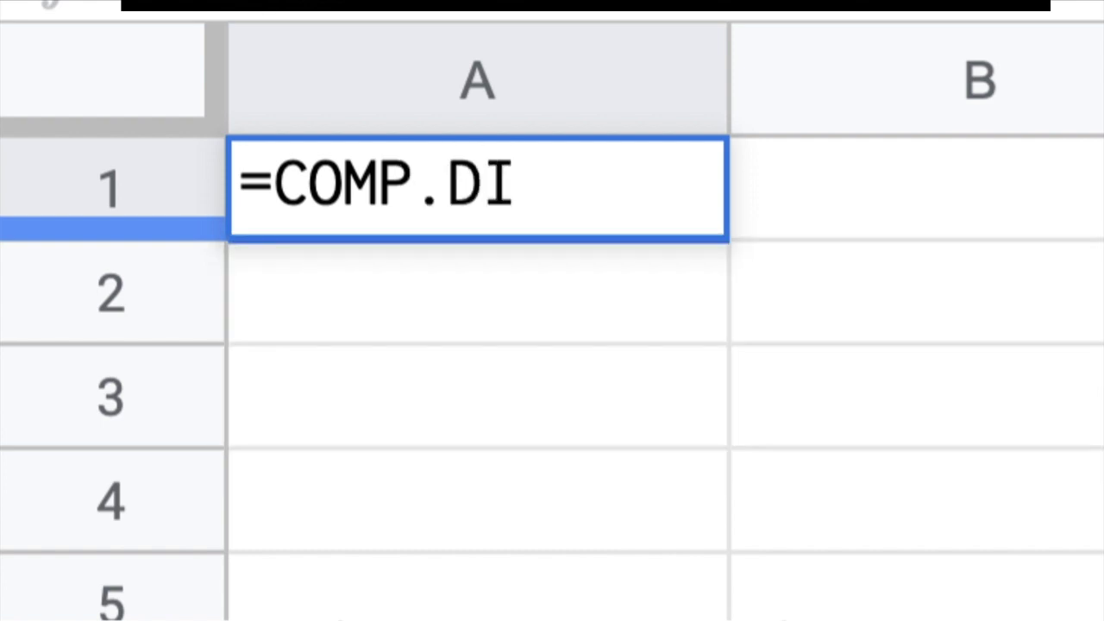
{"action": "type", "text": "V()"}
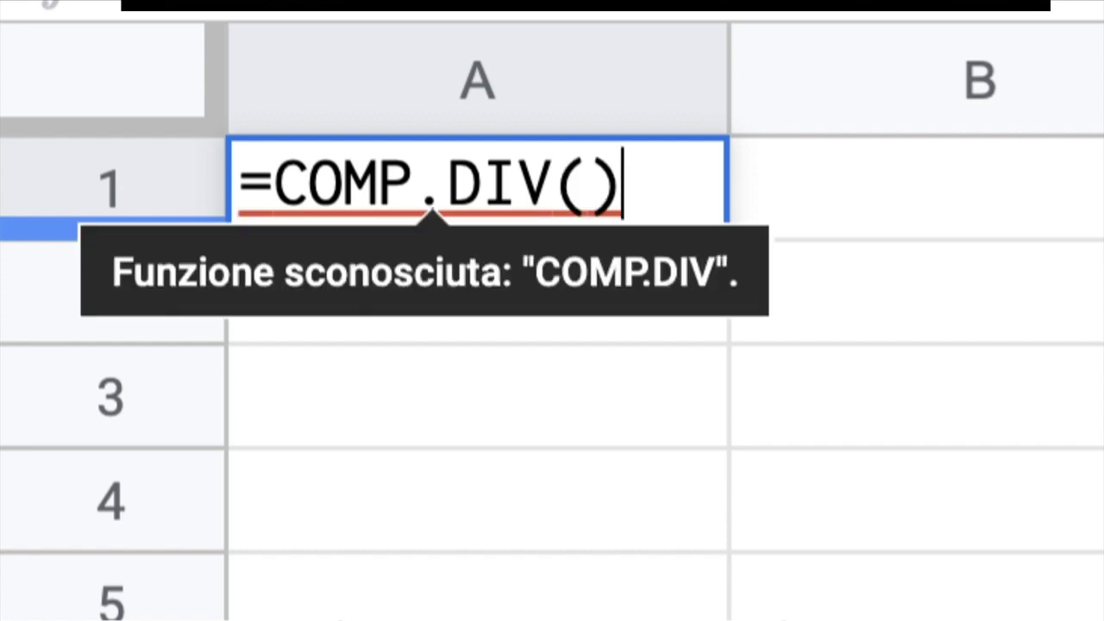
{"action": "left_click", "coordinate": [586, 183]}
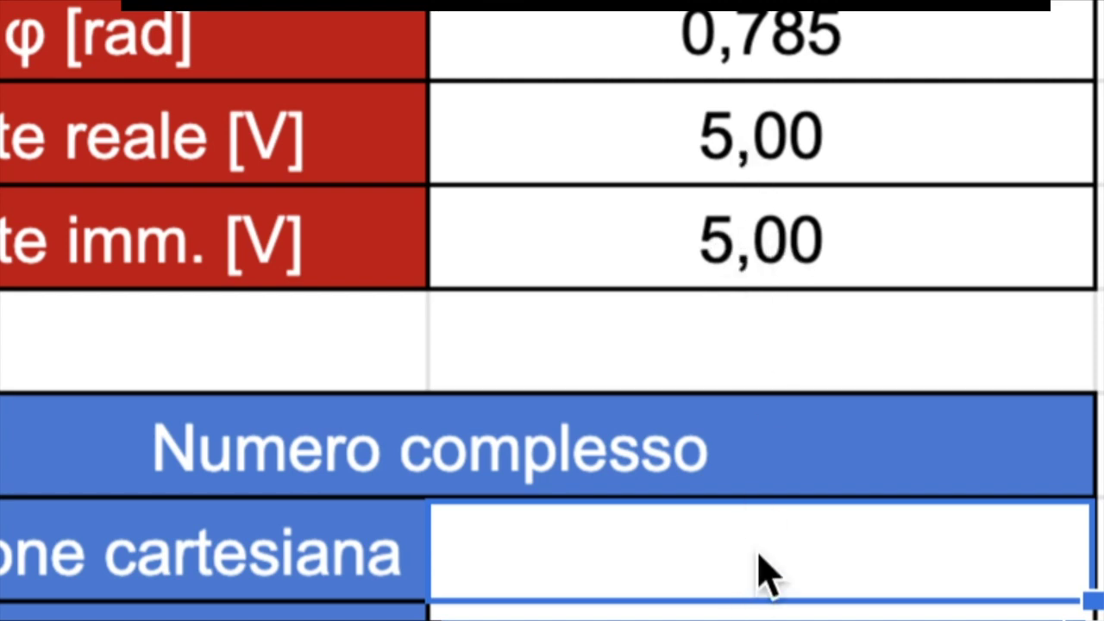
Step: Build the Cartesian form of the Numero complesso in E8 with the formula =COMPLEX(E4;E5;"j")
{"action": "type", "text": "="}
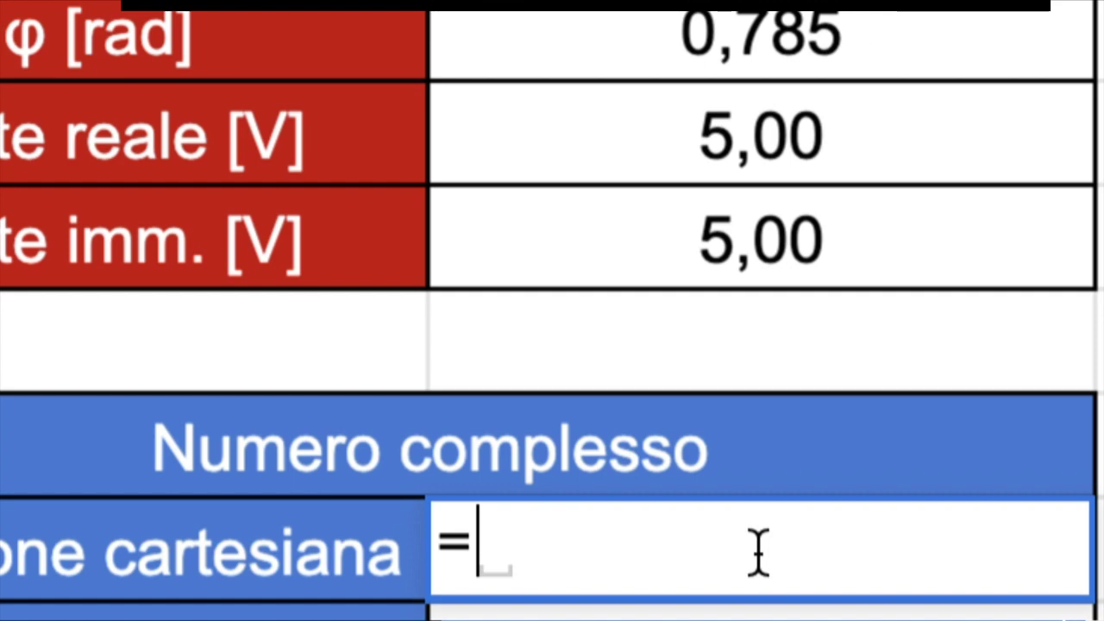
{"action": "type", "text": "comp"}
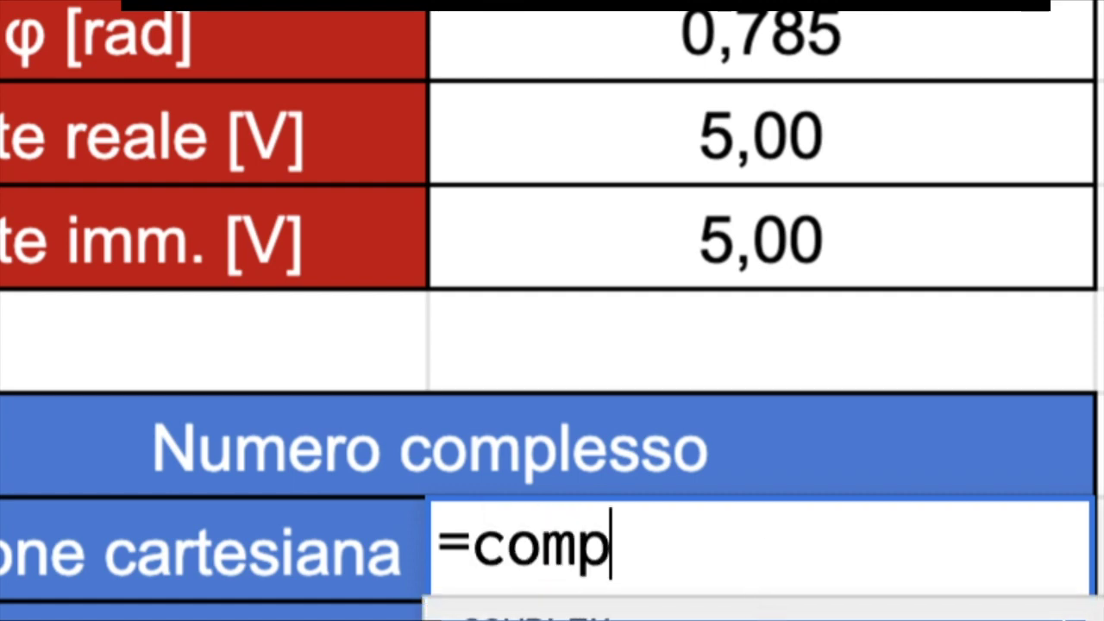
{"action": "key", "text": "Tab"}
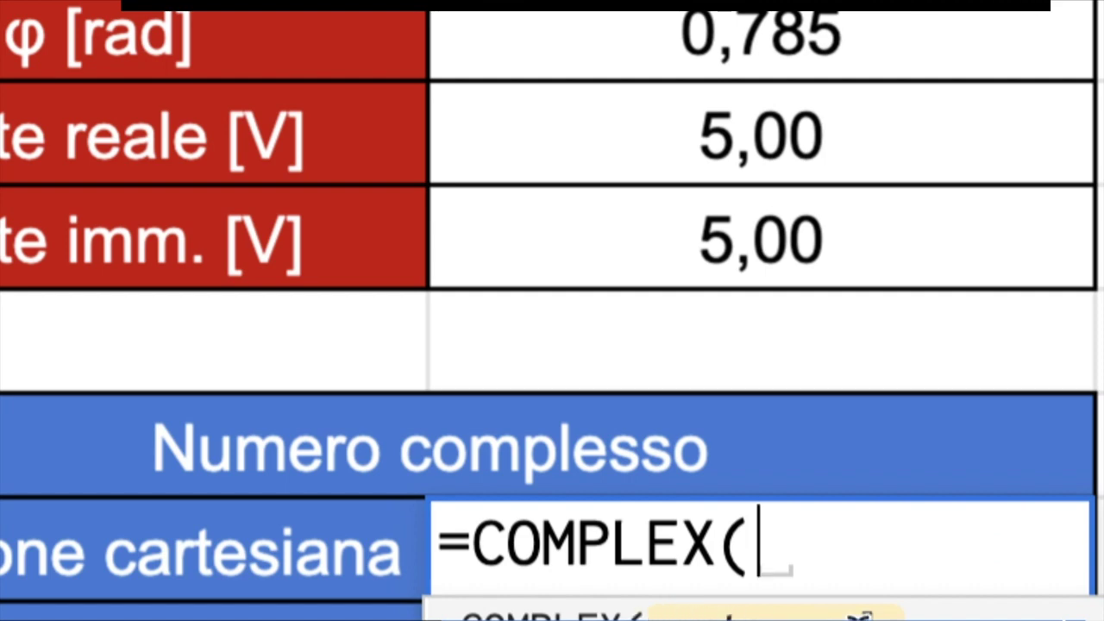
{"action": "left_click", "coordinate": [800, 162]}
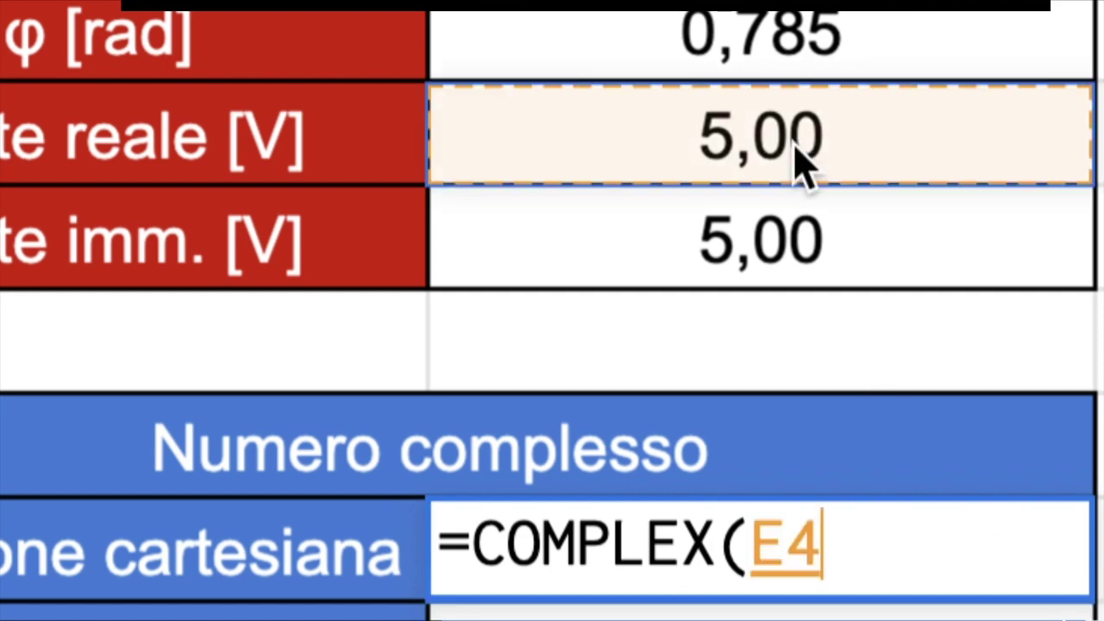
{"action": "type", "text": ";"}
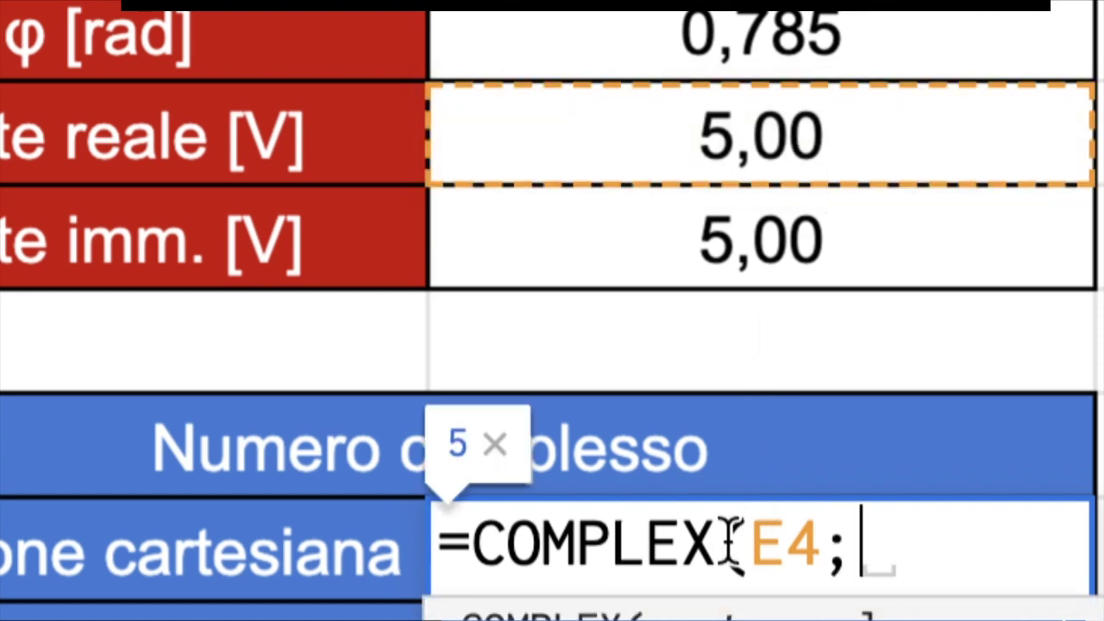
{"action": "left_click", "coordinate": [786, 258]}
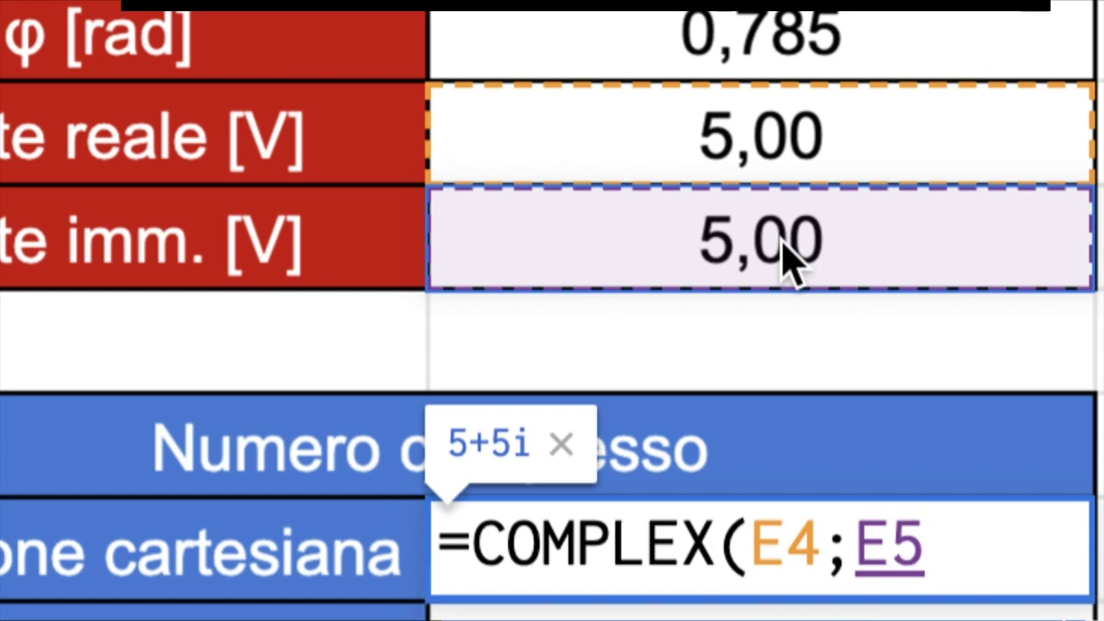
{"action": "type", "text": ";"}
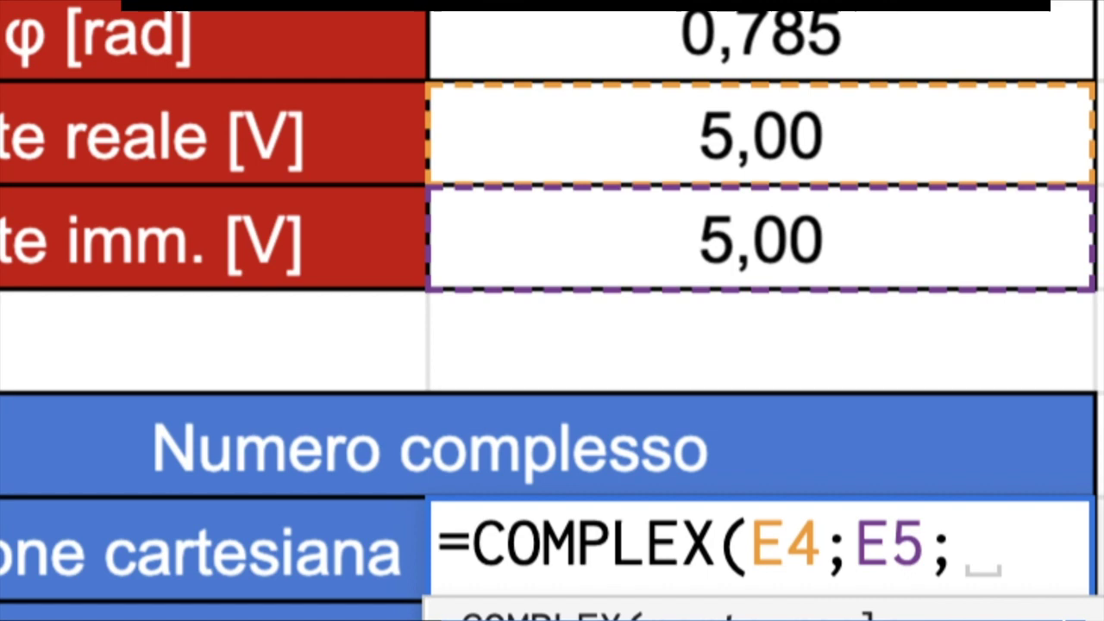
{"action": "type", "text": "\""}
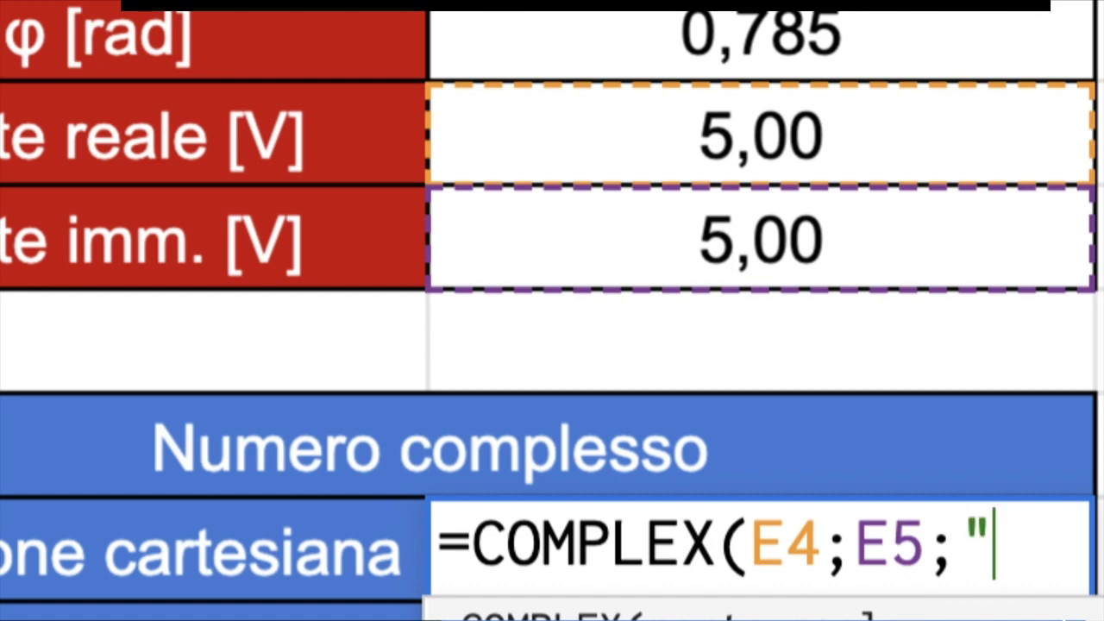
{"action": "type", "text": "j\")"}
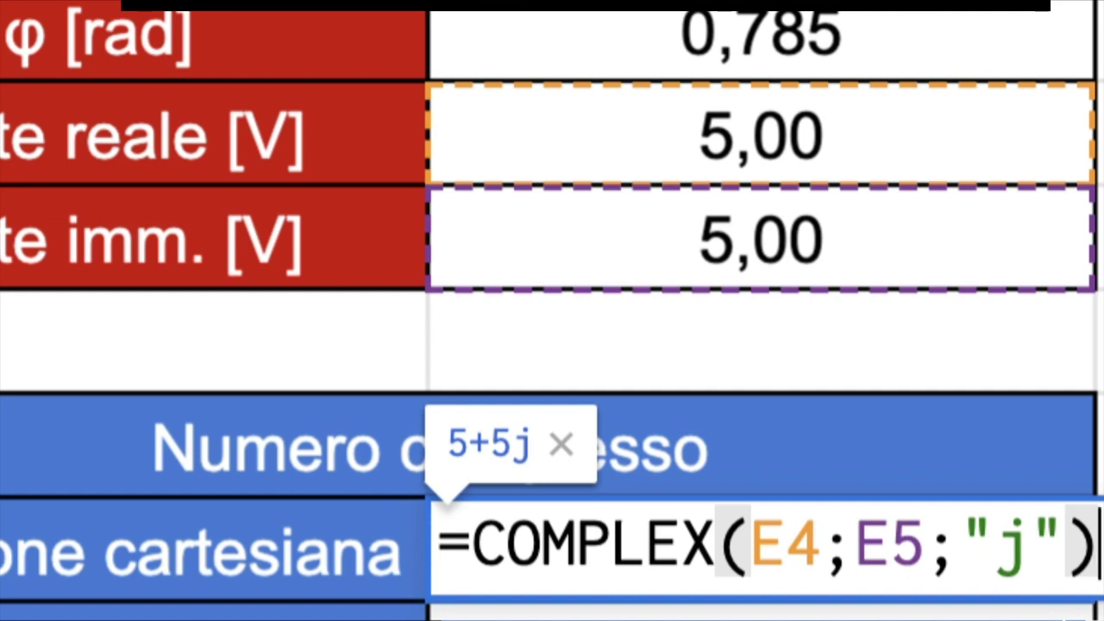
{"action": "key", "text": "Return"}
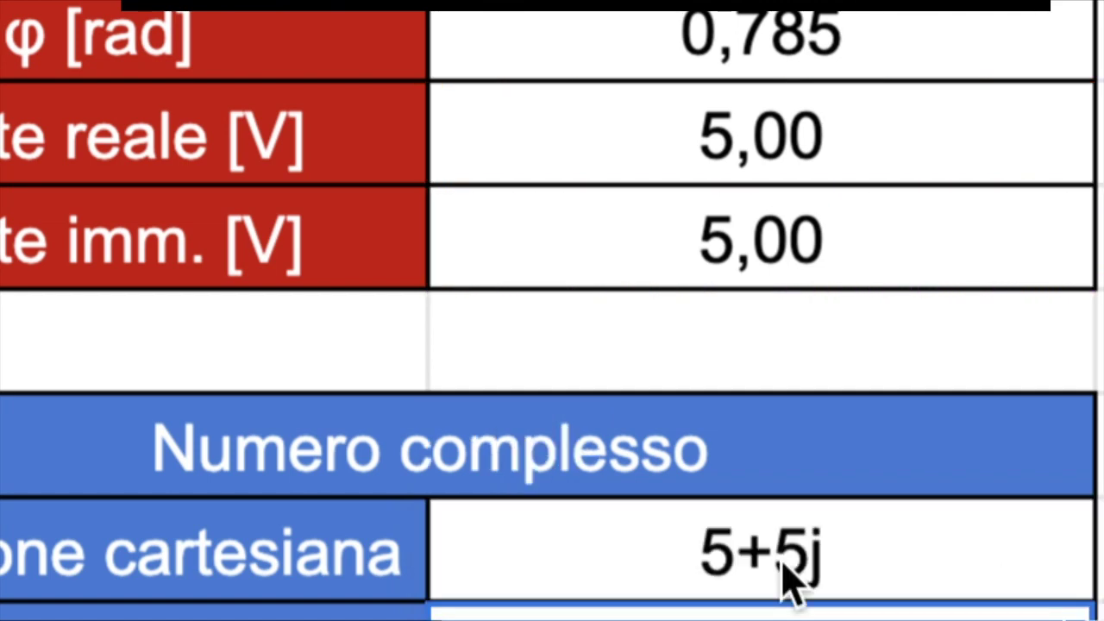
{"action": "left_click", "coordinate": [807, 565]}
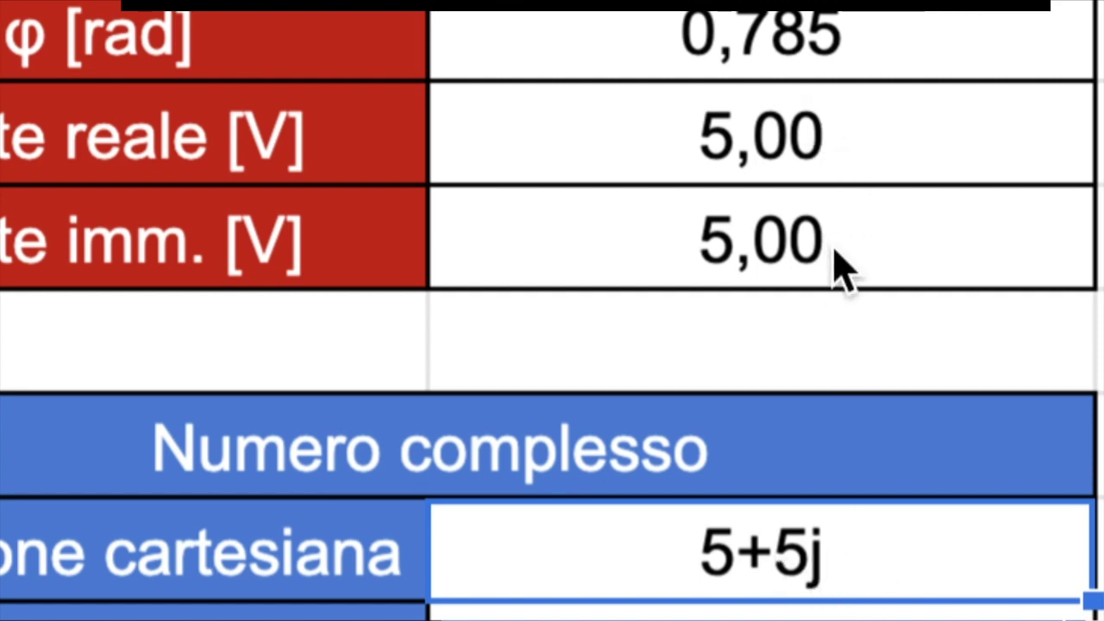
Step: Compute the Modulo of the Numero complesso in E9 with the formula =IMABS(E8)
{"action": "left_click", "coordinate": [749, 606]}
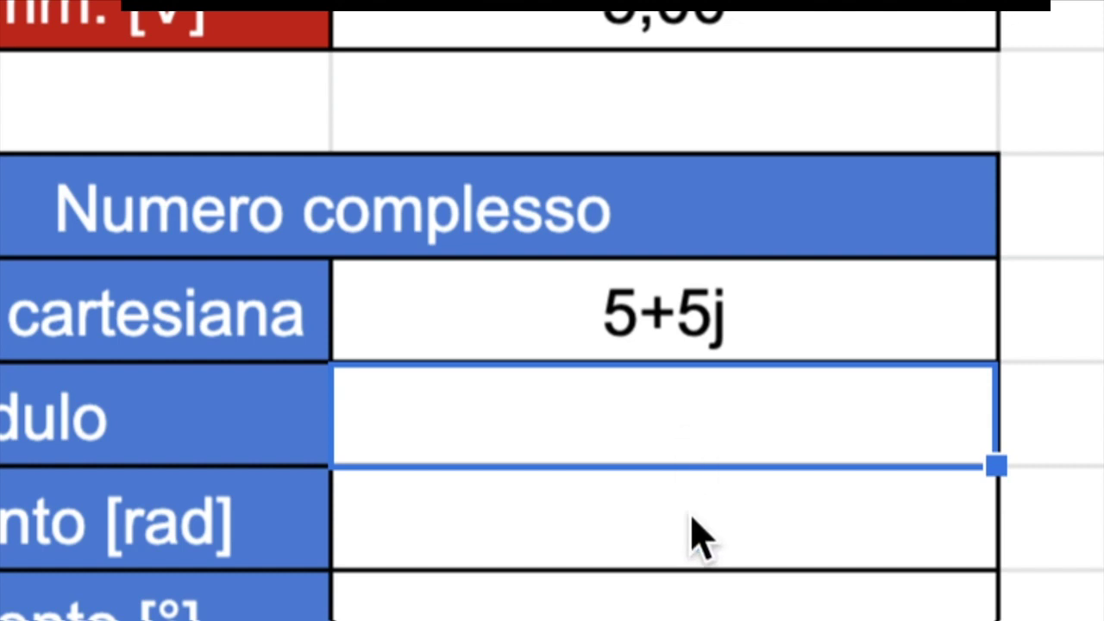
{"action": "type", "text": "="}
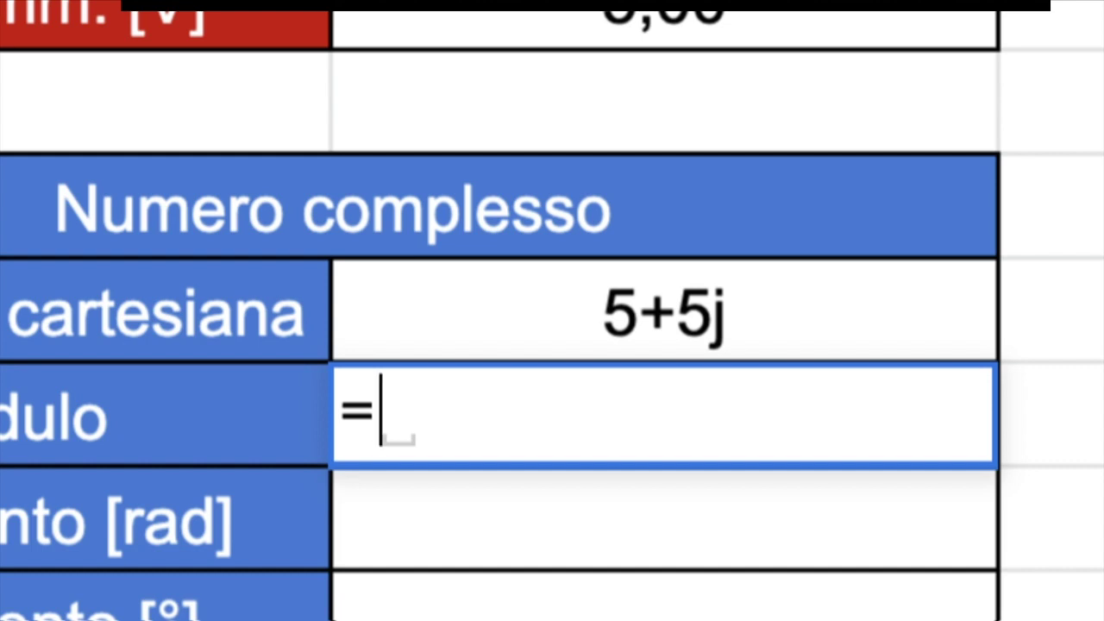
{"action": "type", "text": "im"}
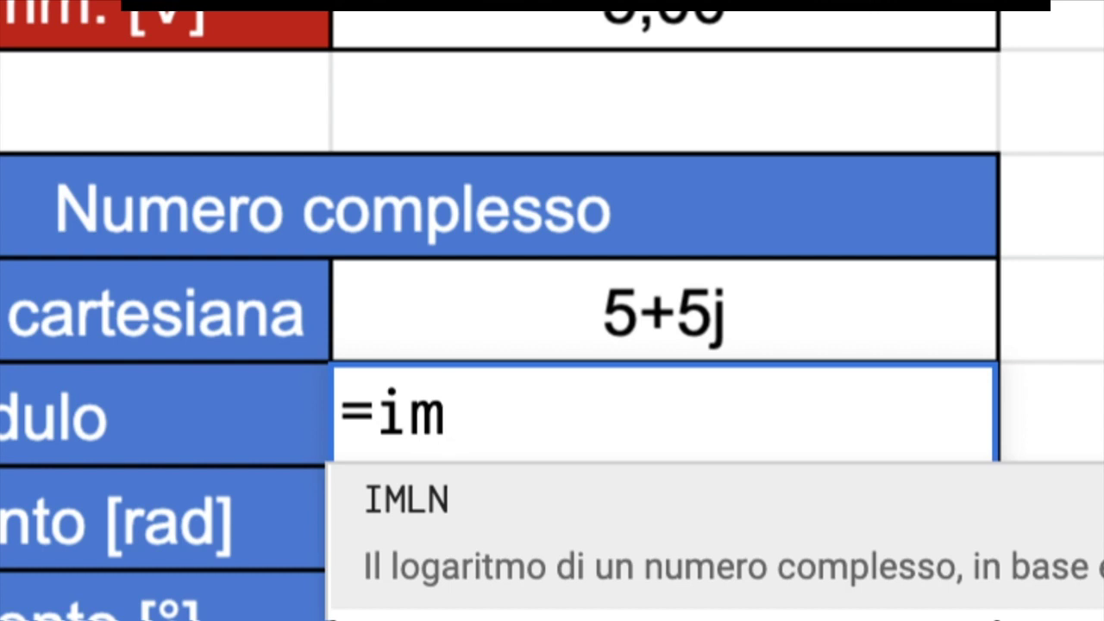
{"action": "type", "text": "ab"}
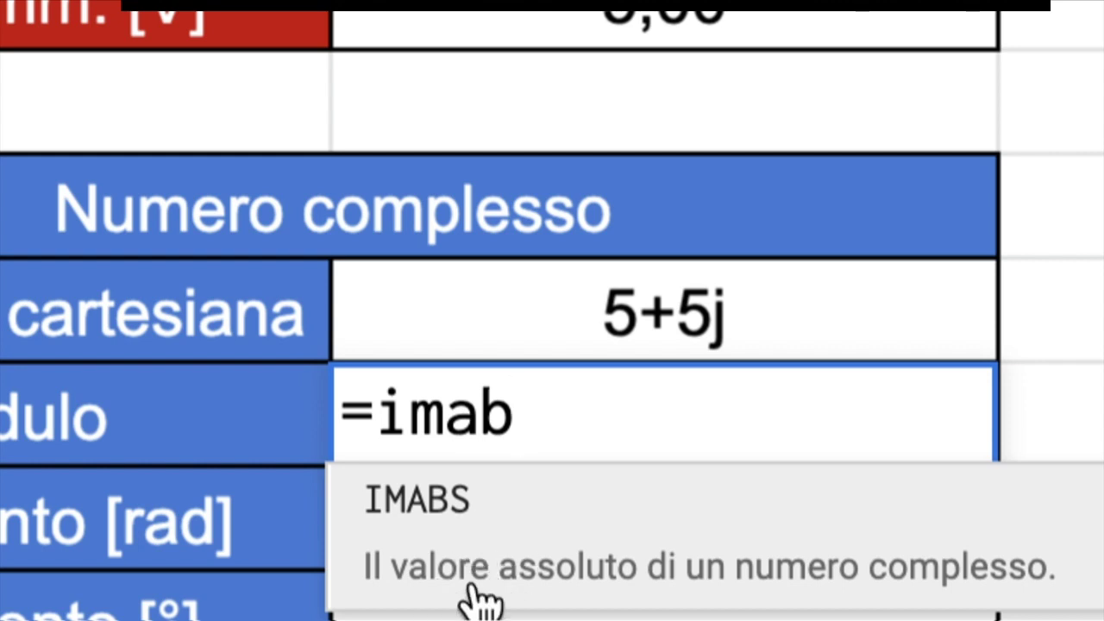
{"action": "left_click", "coordinate": [528, 548]}
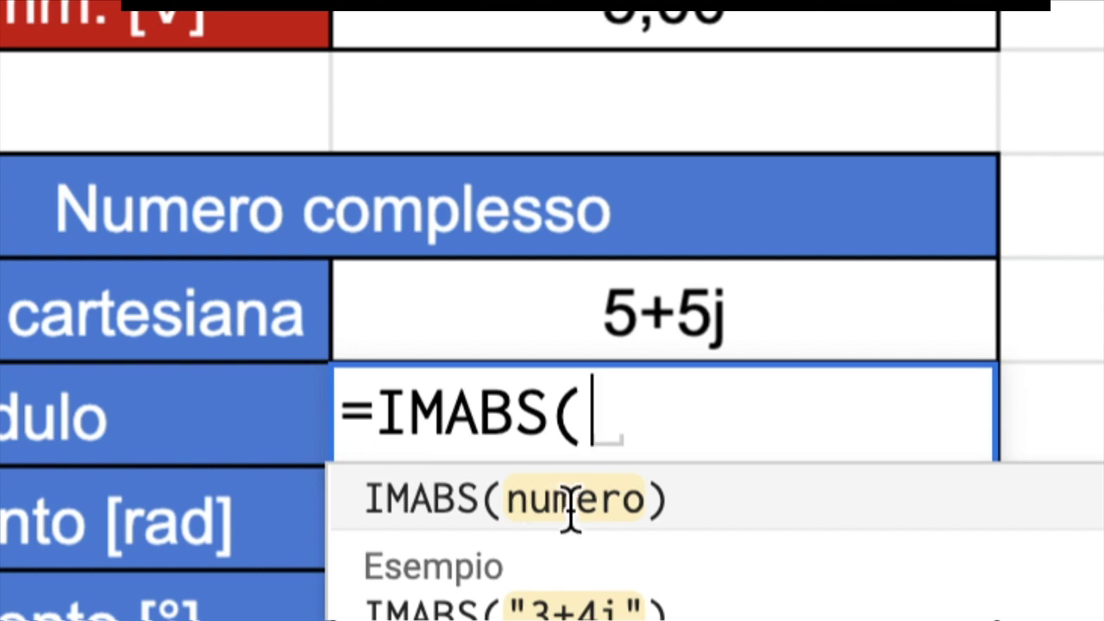
{"action": "left_click", "coordinate": [662, 330]}
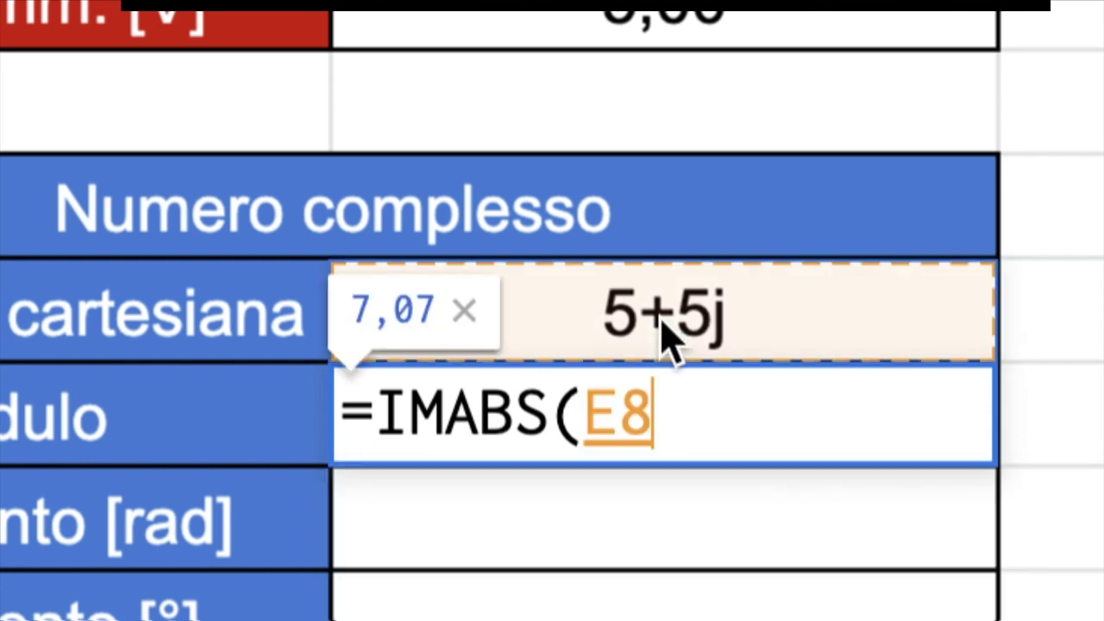
{"action": "type", "text": ")"}
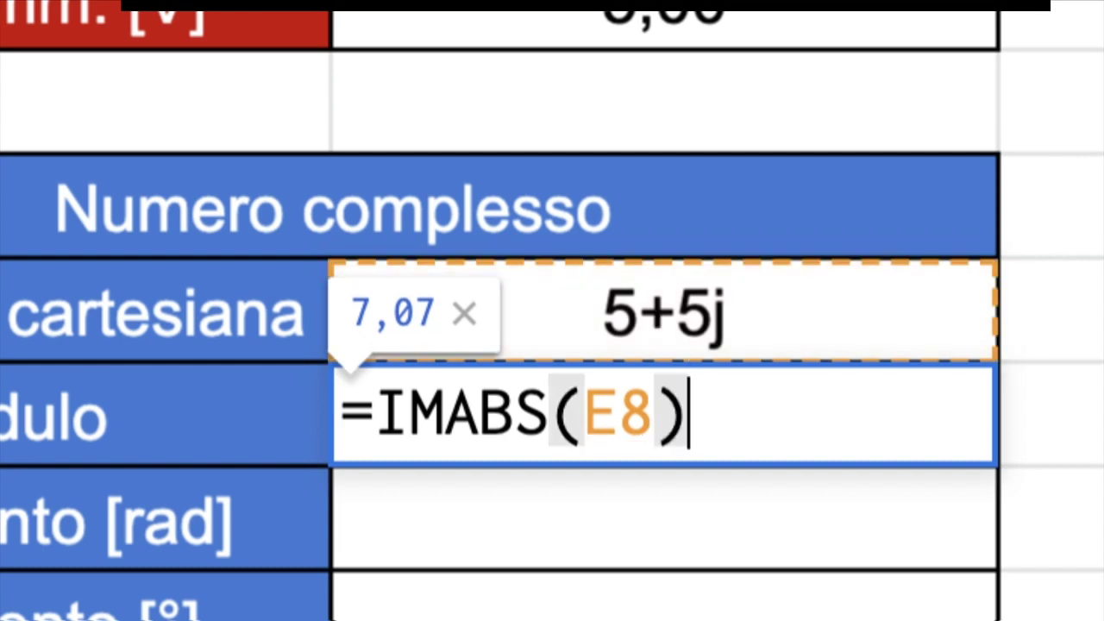
{"action": "key", "text": "Return"}
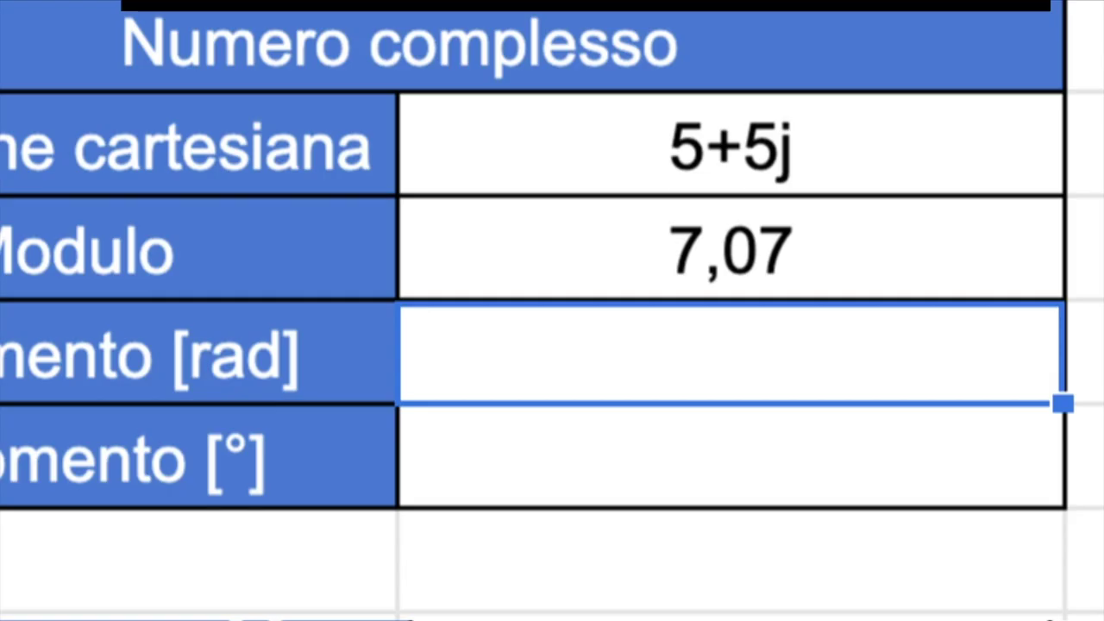
Step: Enter the IMARGUMENT function in E10 for the argument in radians, using the Cartesian form in E8 as its number
{"action": "type", "text": "="}
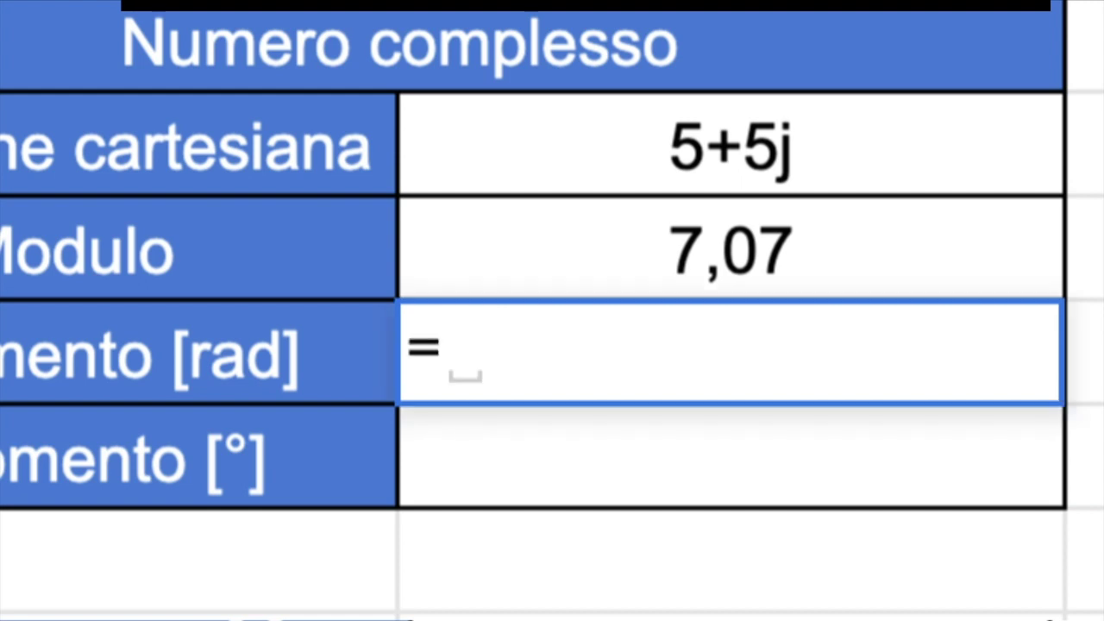
{"action": "type", "text": "im"}
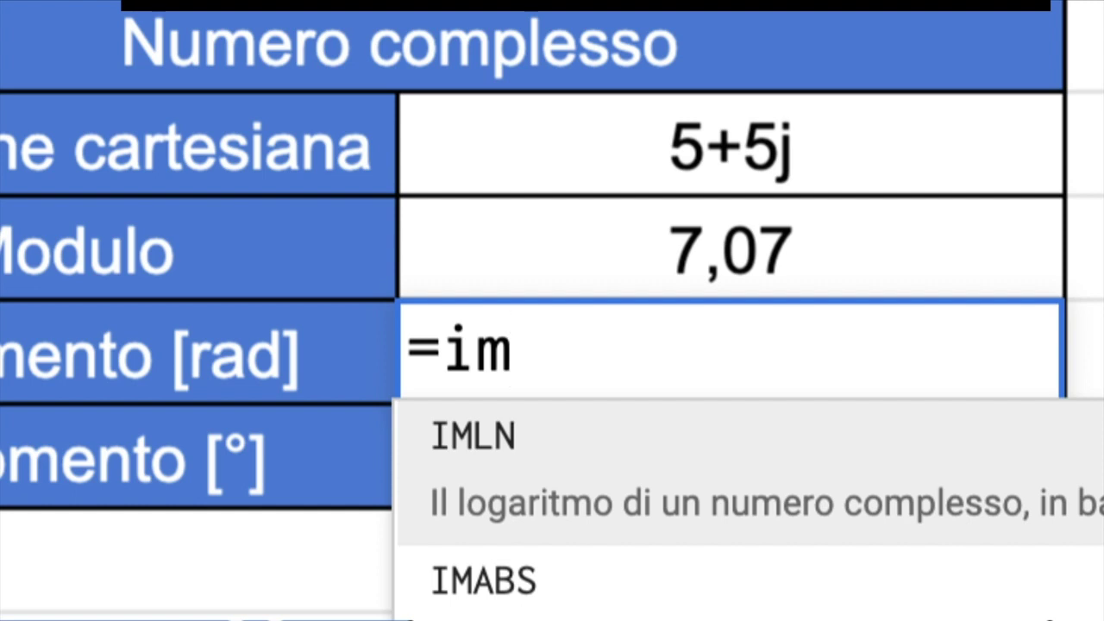
{"action": "type", "text": "ar"}
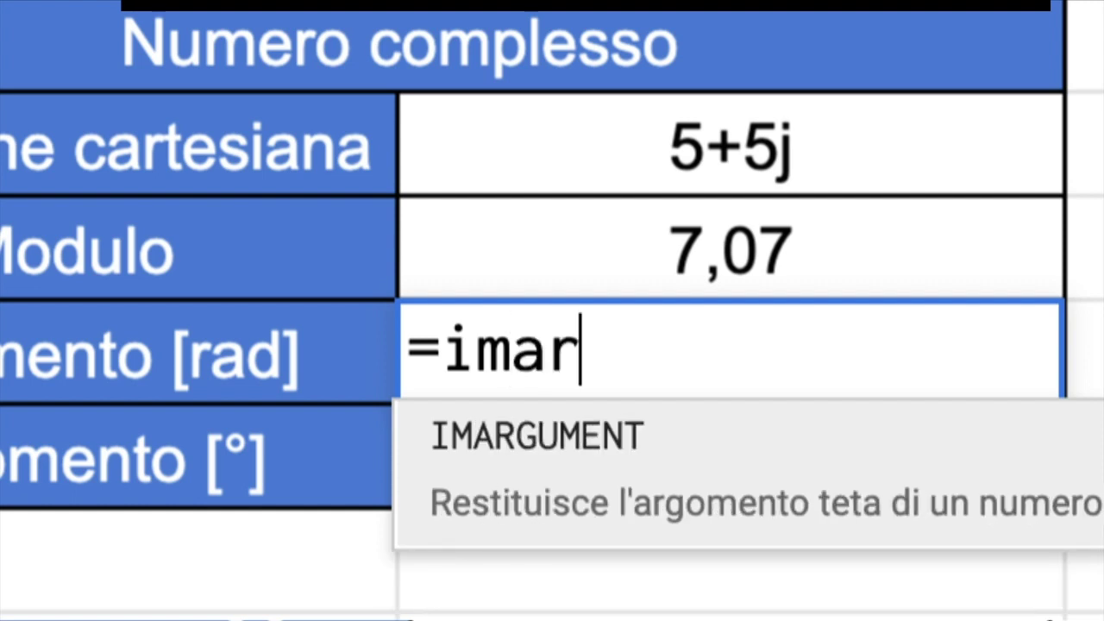
{"action": "left_click", "coordinate": [572, 466]}
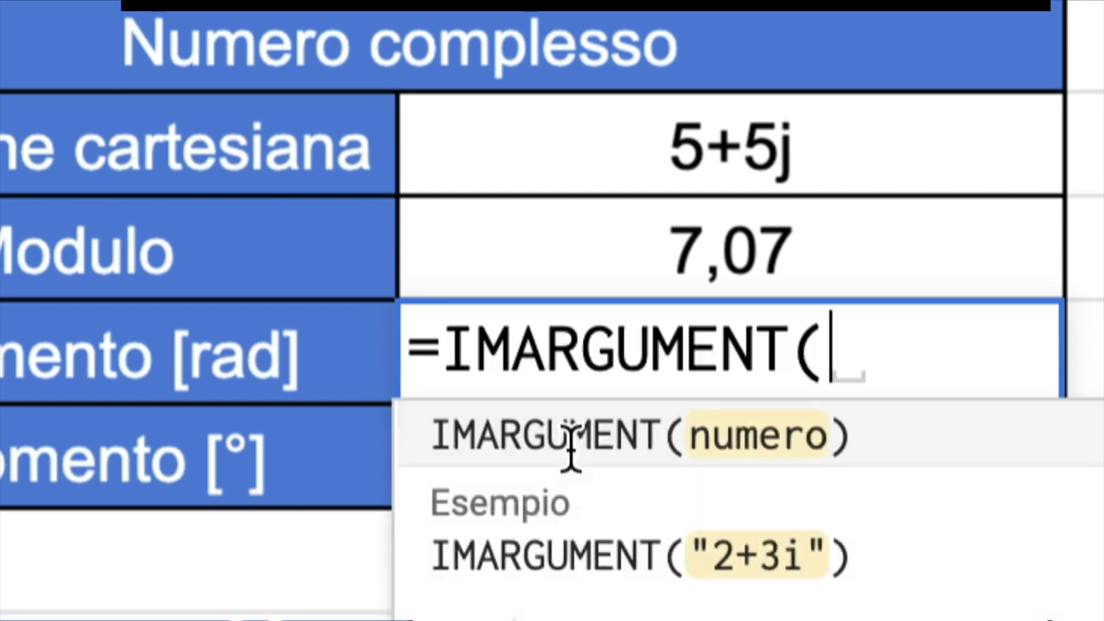
{"action": "left_click", "coordinate": [742, 177]}
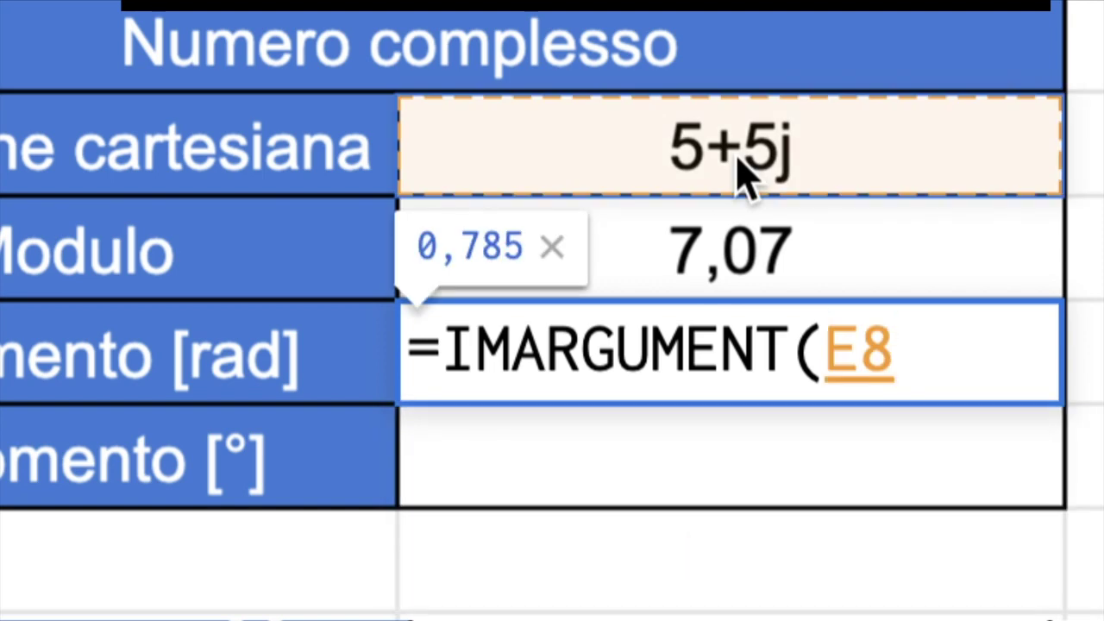